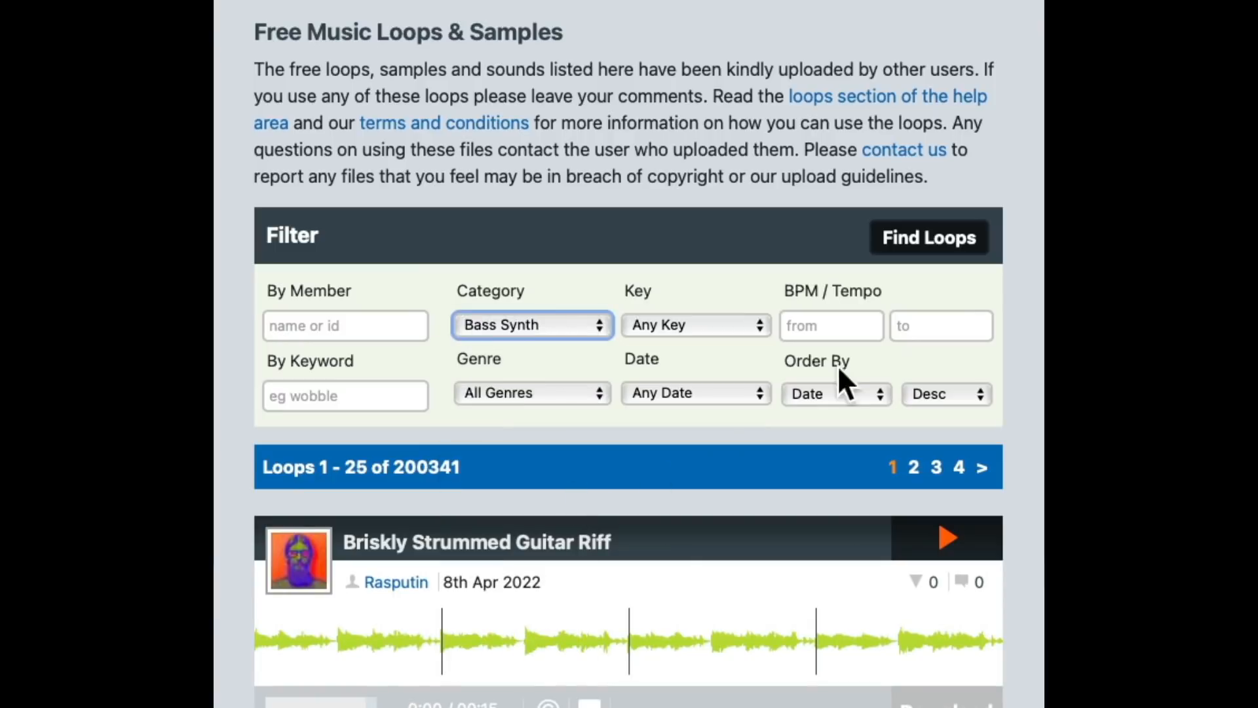
# Apply the Bass Synth category filter to the loops and preview Hip Hop Bass 92 Bpm
pyautogui.click(961, 259)
pyautogui.scroll(-3, 737, 203)
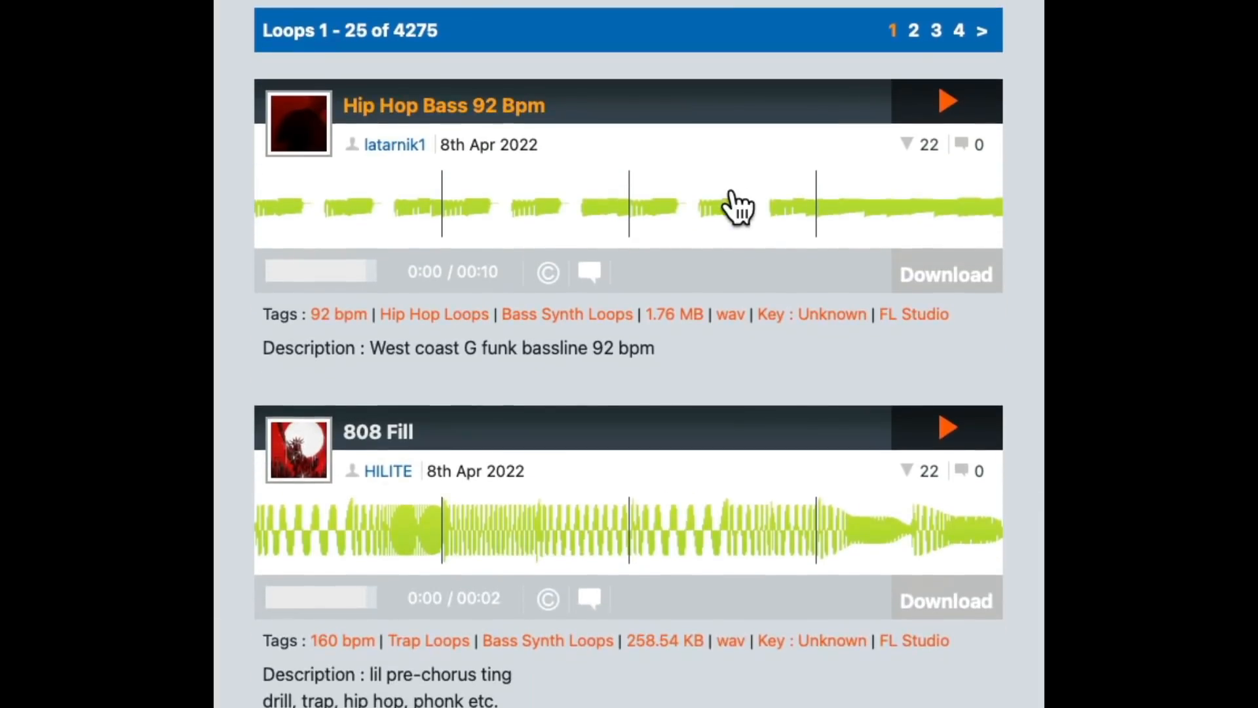
pyautogui.scroll(2, 798, 356)
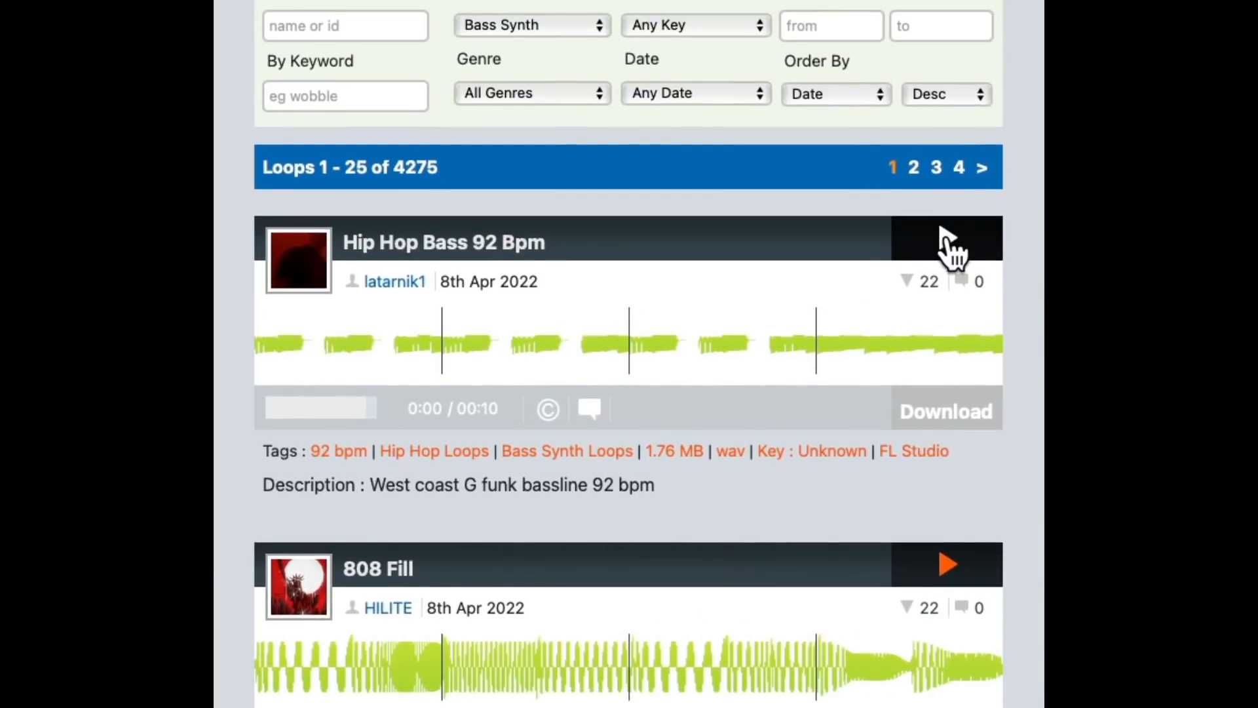
pyautogui.click(947, 239)
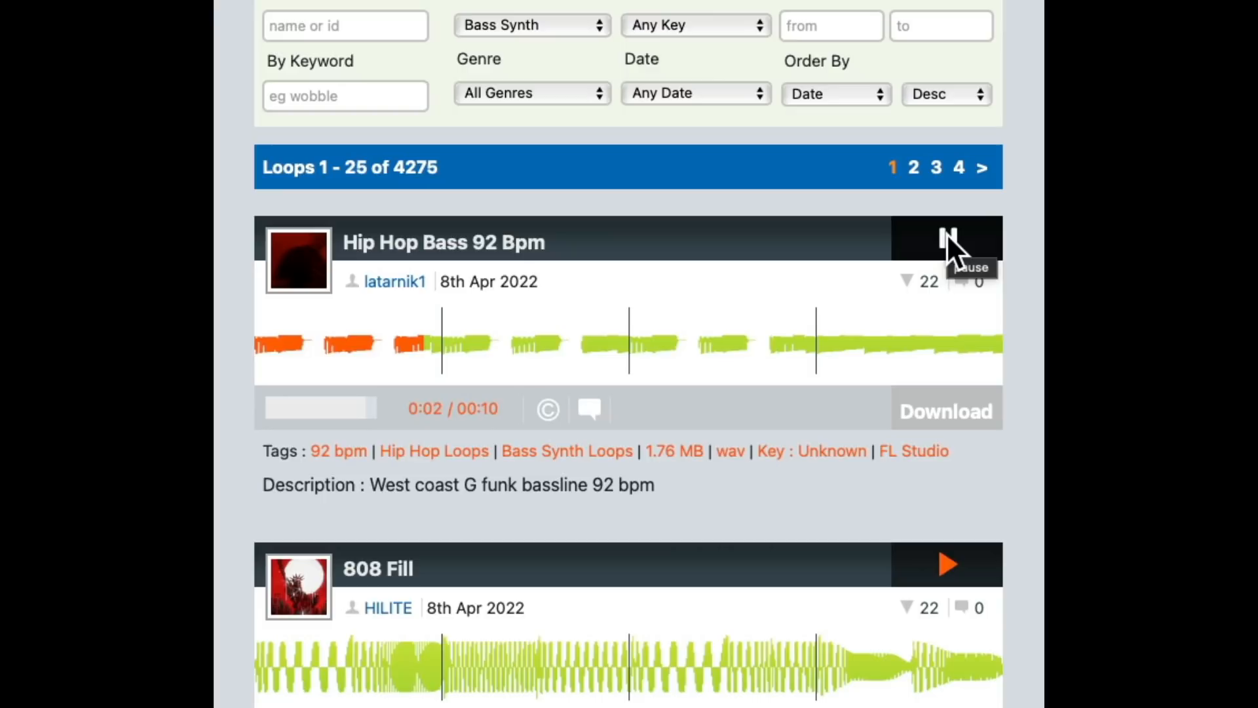
pyautogui.click(946, 235)
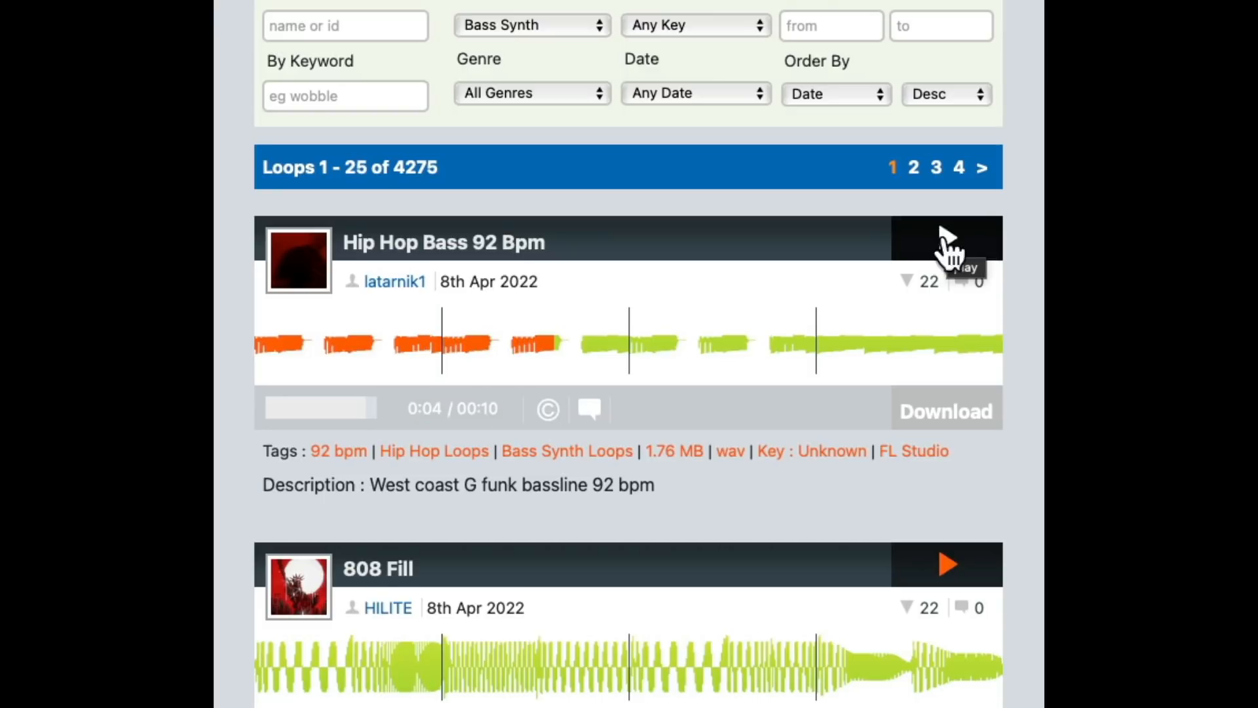
# Preview the Collisions bass synth loop and download it
pyautogui.scroll(-6, 901, 375)
pyautogui.scroll(-3, 902, 375)
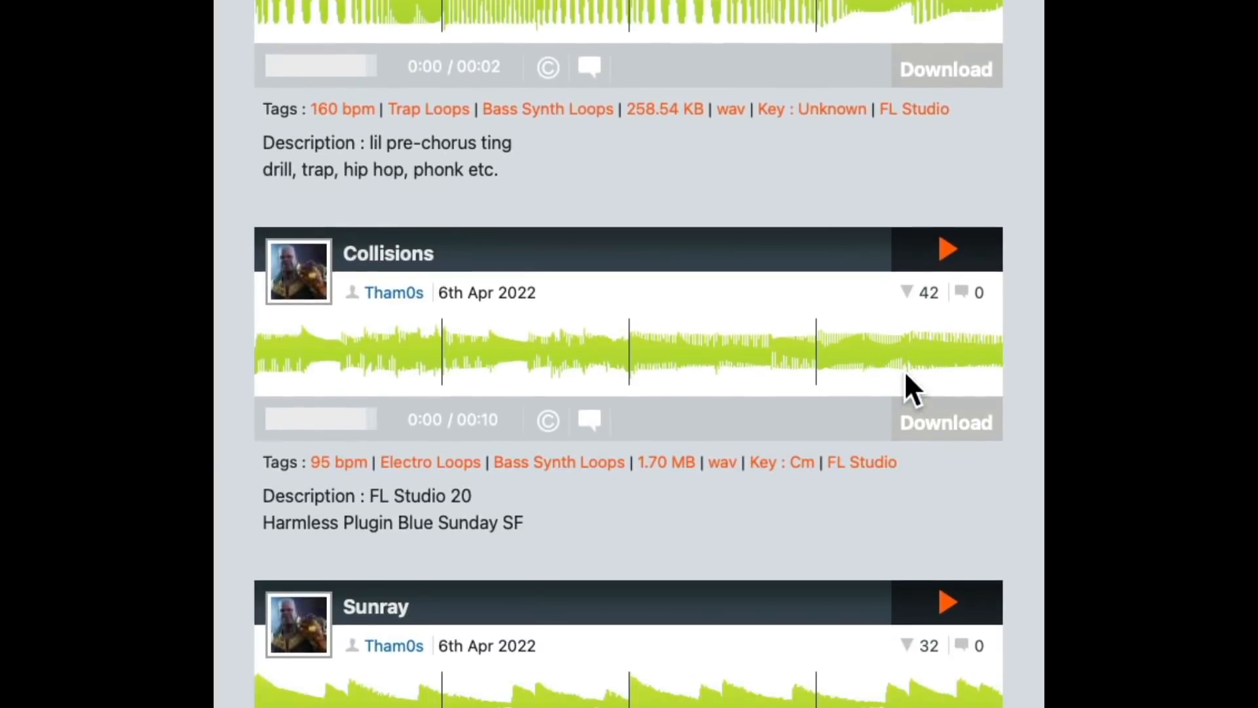
pyautogui.click(949, 255)
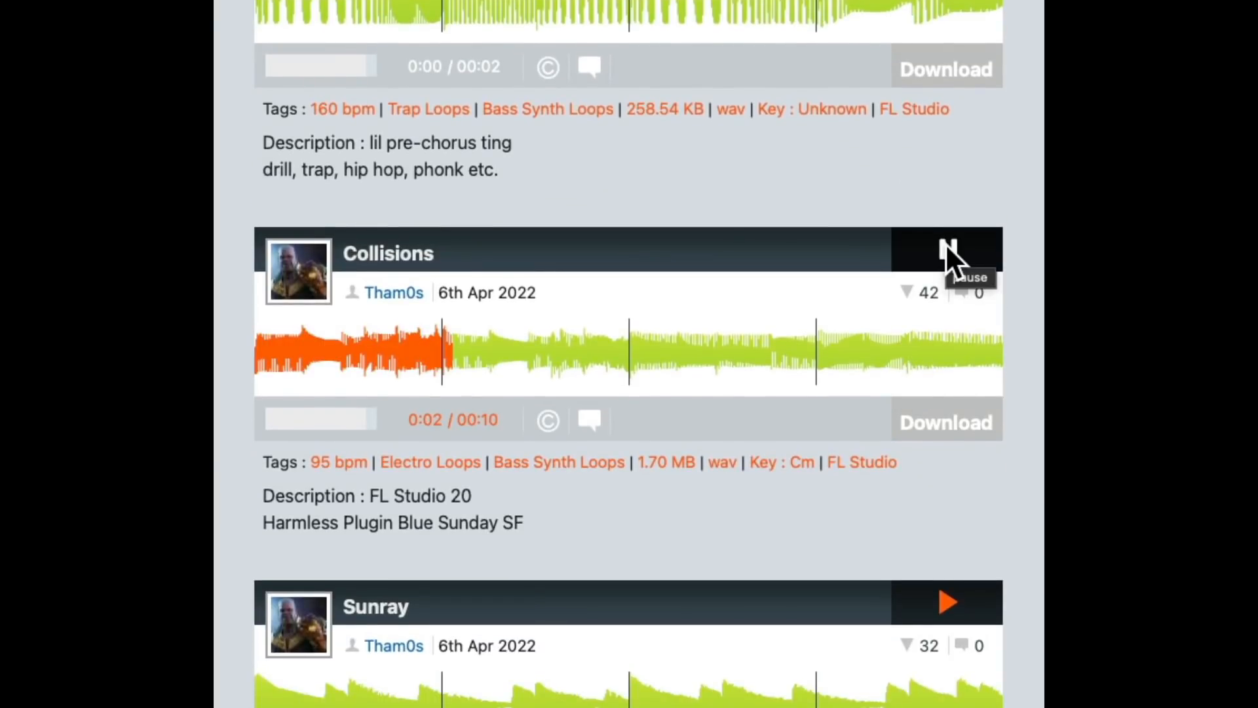
pyautogui.click(947, 249)
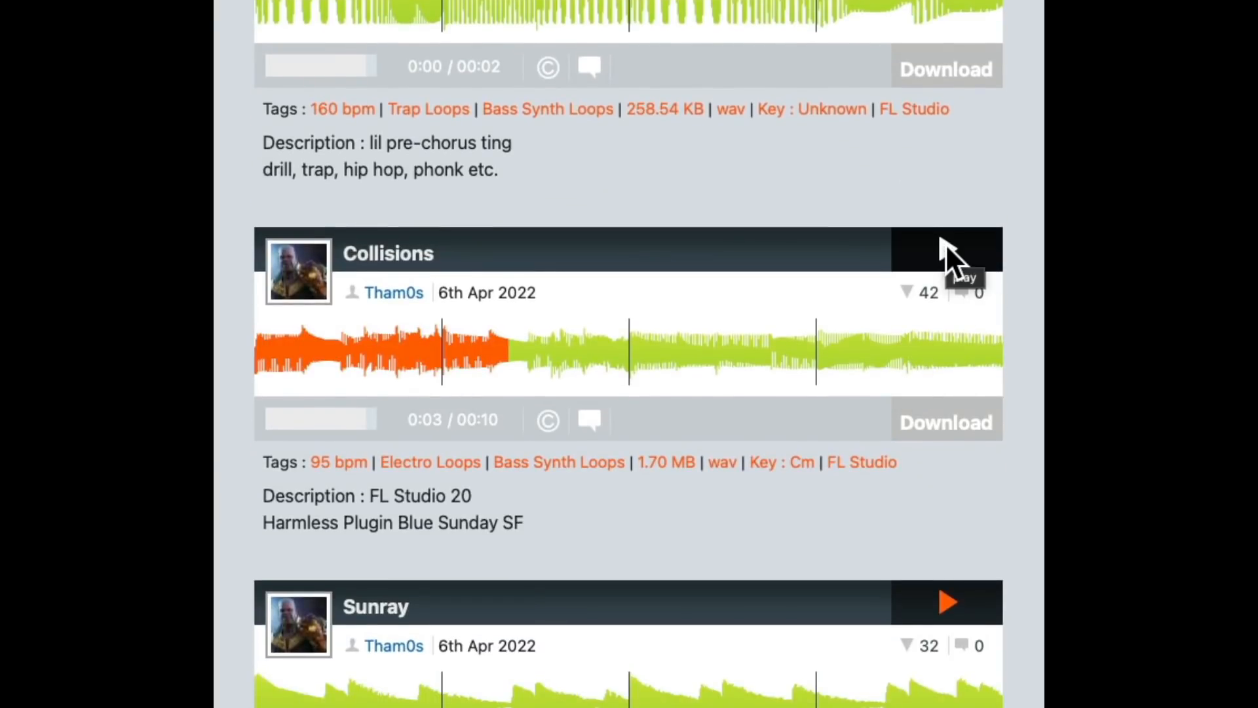
pyautogui.click(946, 413)
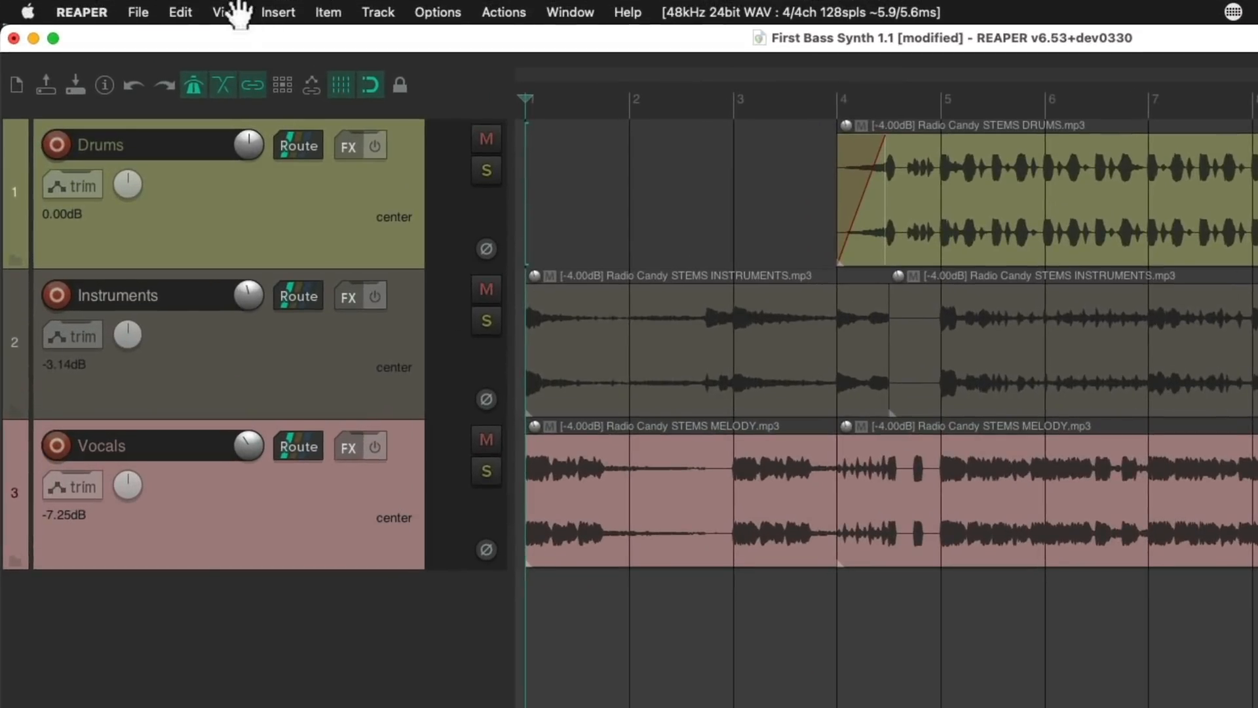
# Switch to REAPER, open the Media Explorer and preview the downloaded looperman collisions WAV file
pyautogui.click(233, 10)
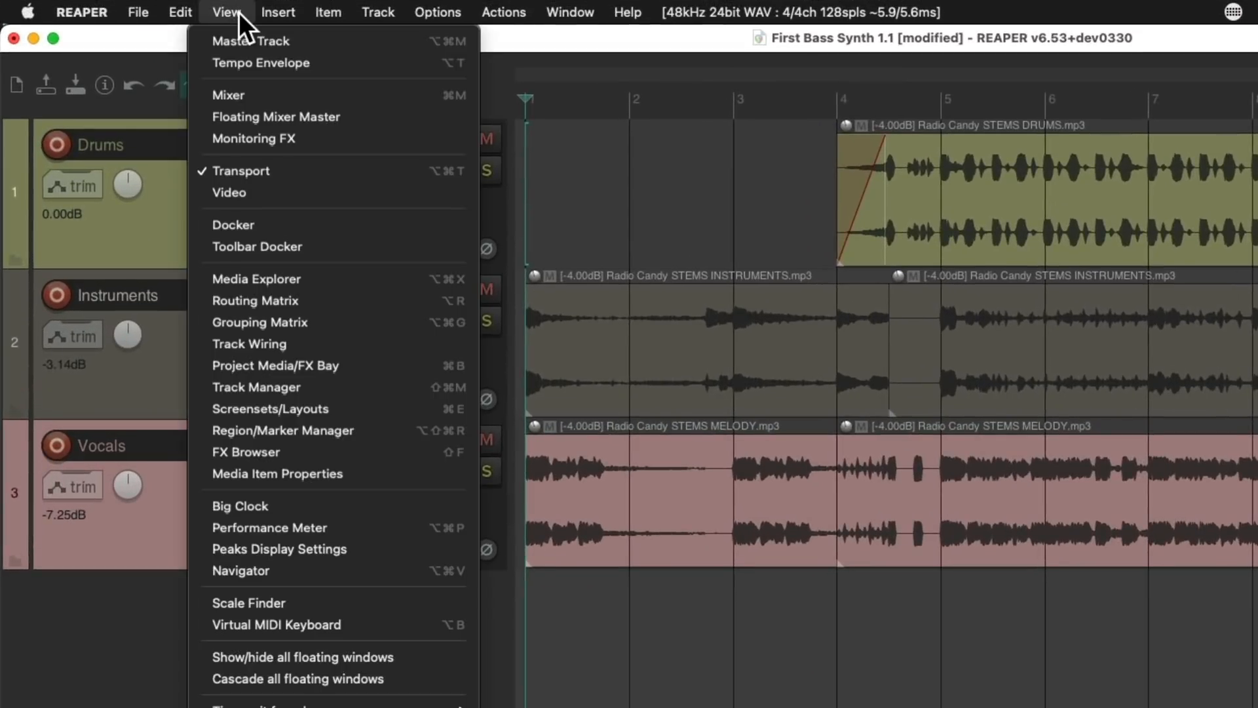
pyautogui.click(203, 280)
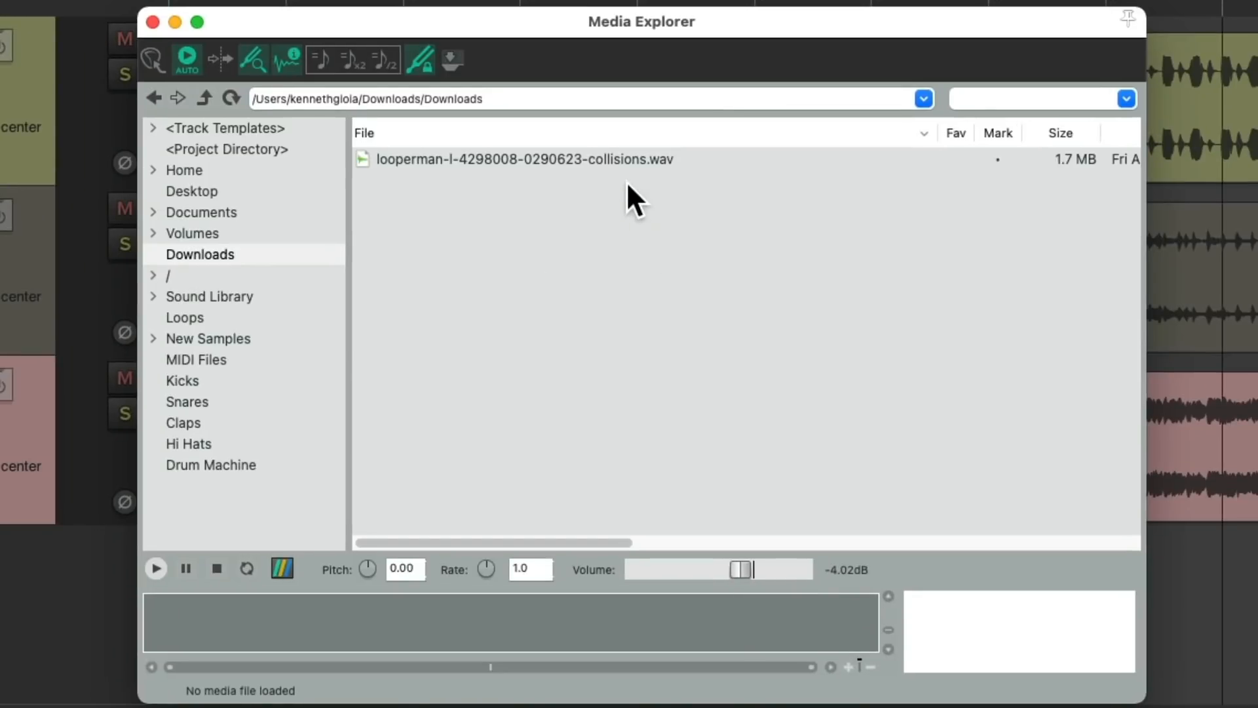
pyautogui.click(627, 161)
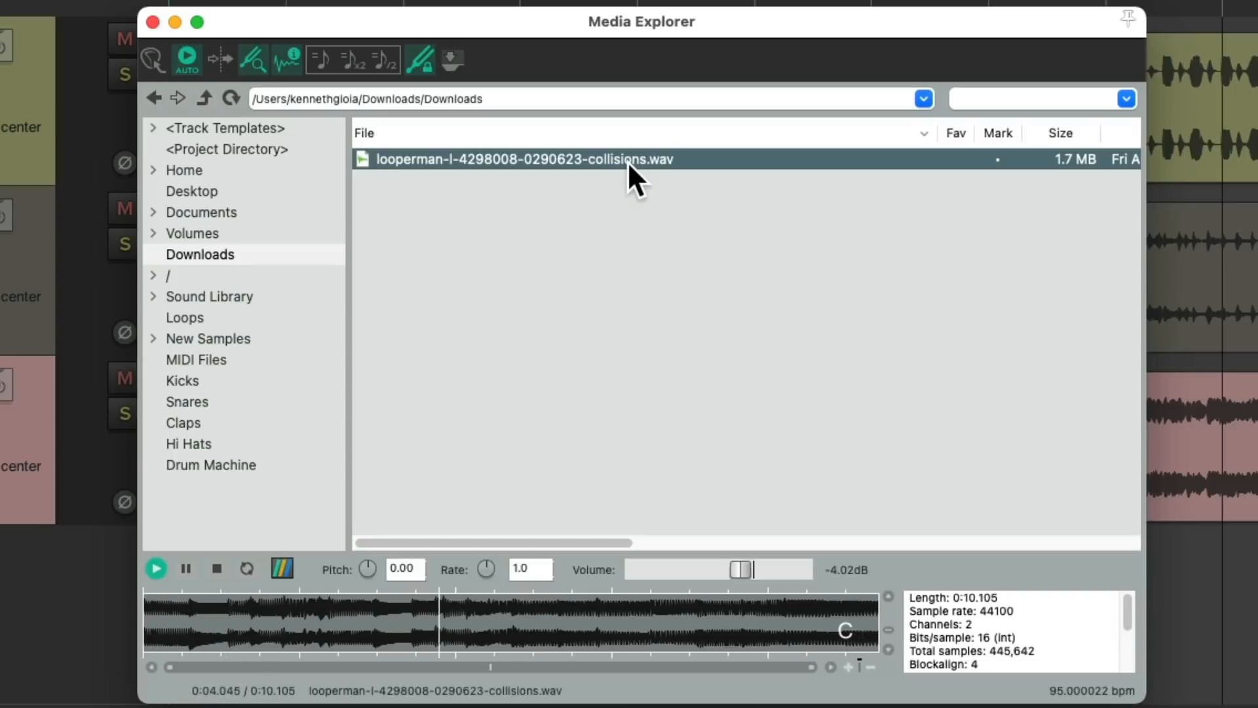
pyautogui.press('space')
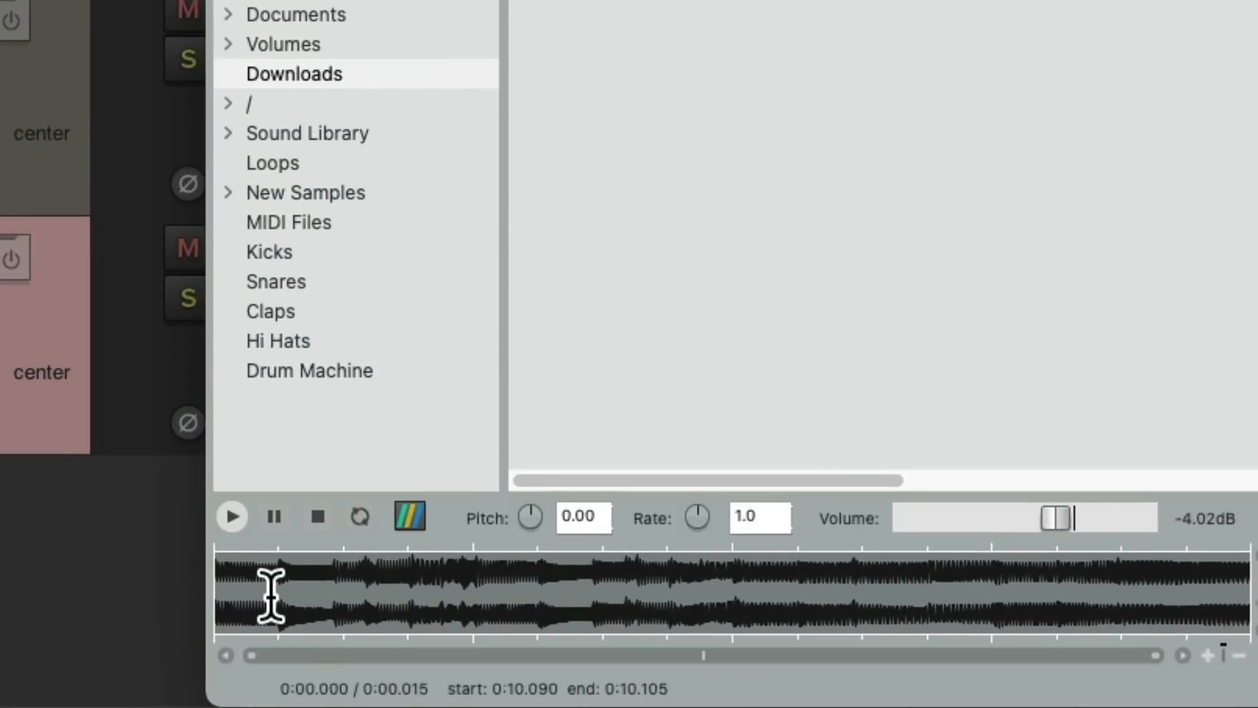
# Select the first bass note of the collisions waveform, from 0:00.000 to 0:00.611, and preview the selection
pyautogui.moveTo(269, 592); pyautogui.dragTo(164, 597)
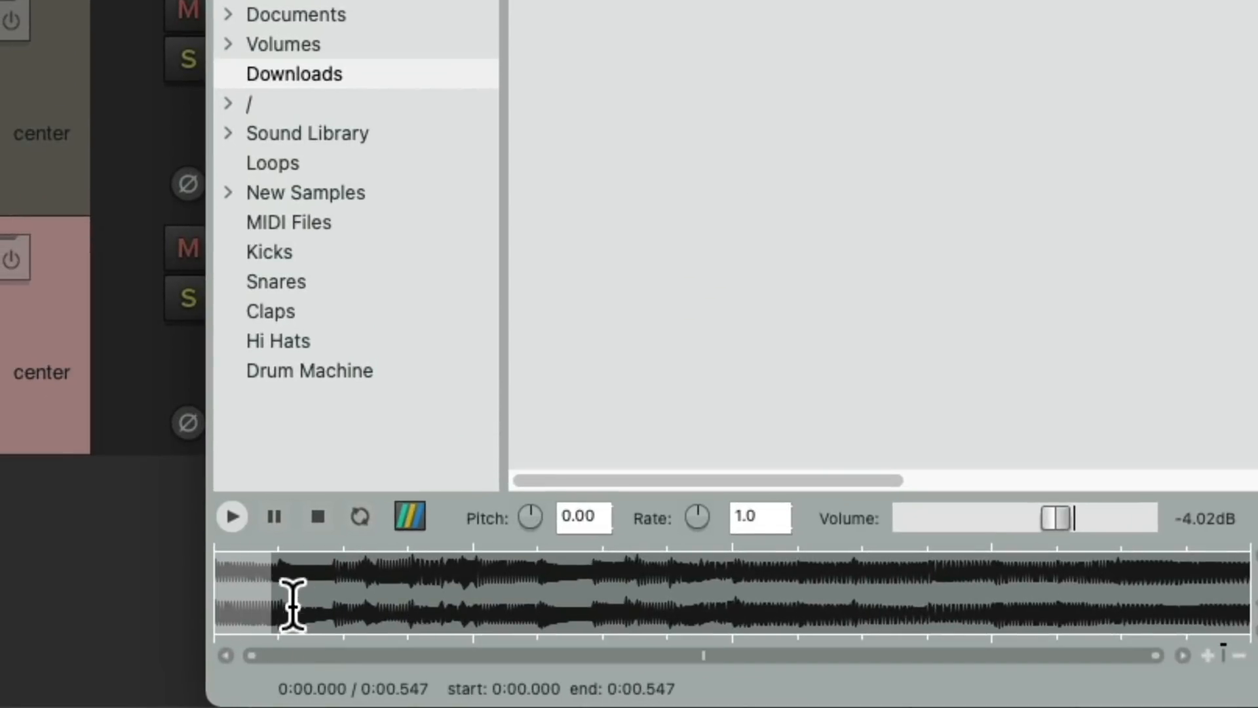
pyautogui.scroll(5, 274, 603)
pyautogui.moveTo(359, 655); pyautogui.dragTo(319, 654)
pyautogui.moveTo(572, 600); pyautogui.dragTo(630, 604)
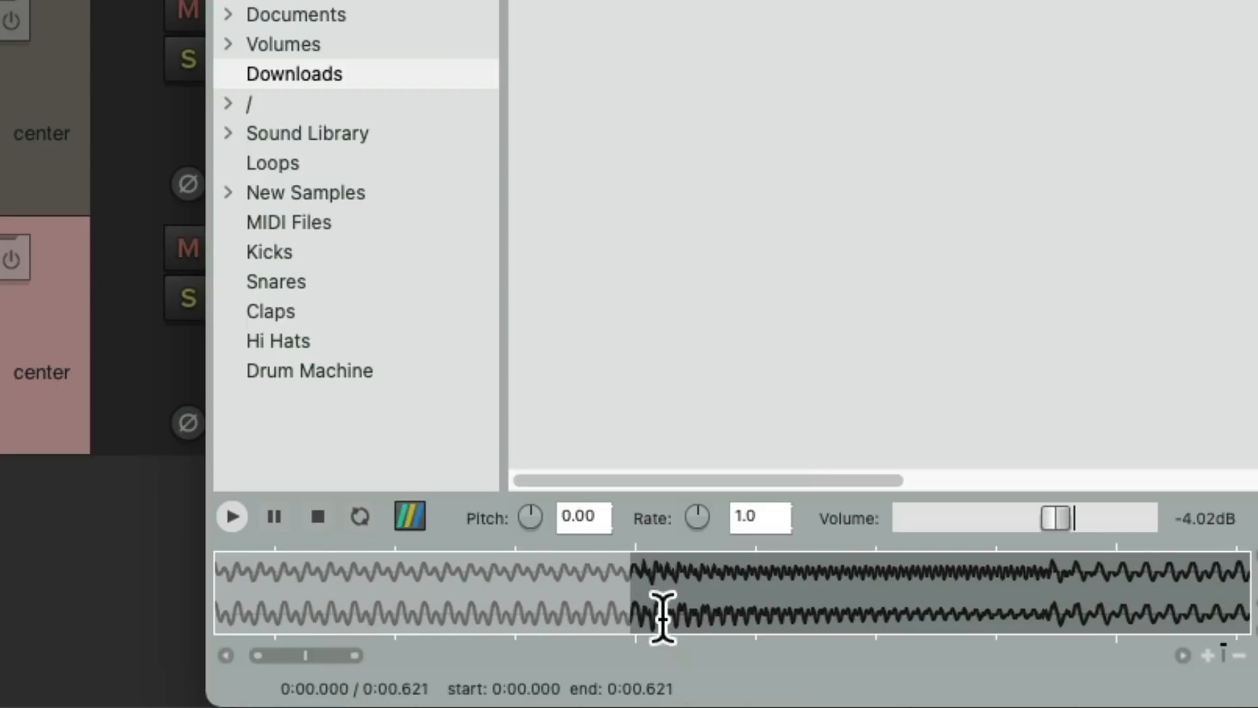
pyautogui.moveTo(627, 594)
pyautogui.mouseDown()
pyautogui.moveTo(476, 599)
pyautogui.moveTo(622, 602)
pyautogui.mouseUp()
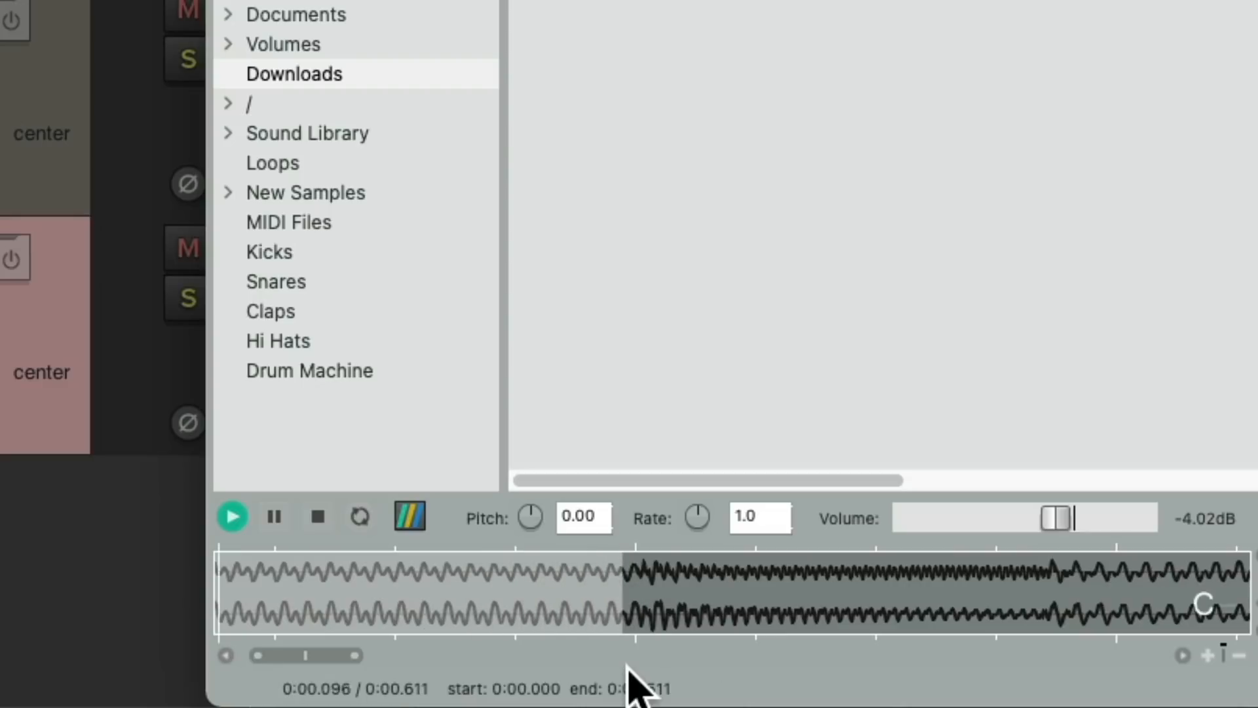
pyautogui.scroll(-5, 621, 601)
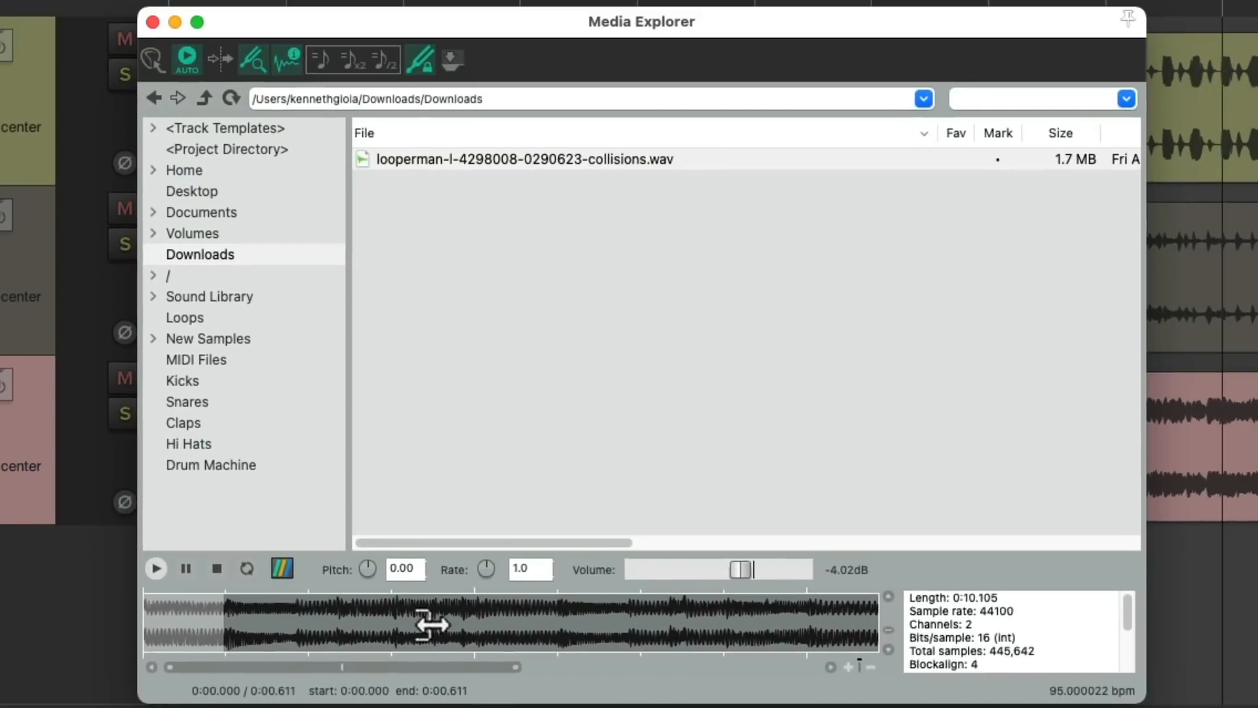
# Insert the selected portion of the collisions file into a sample player on a new track
pyautogui.rightClick(587, 157)
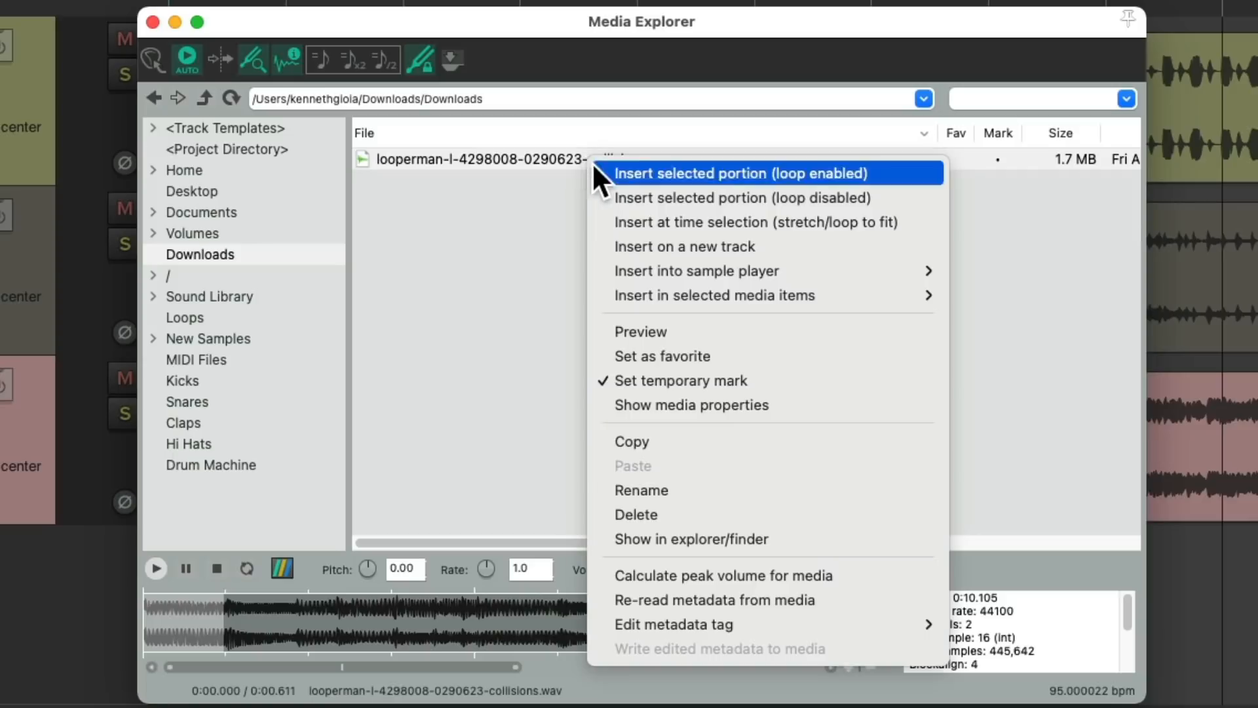
pyautogui.moveTo(599, 275)
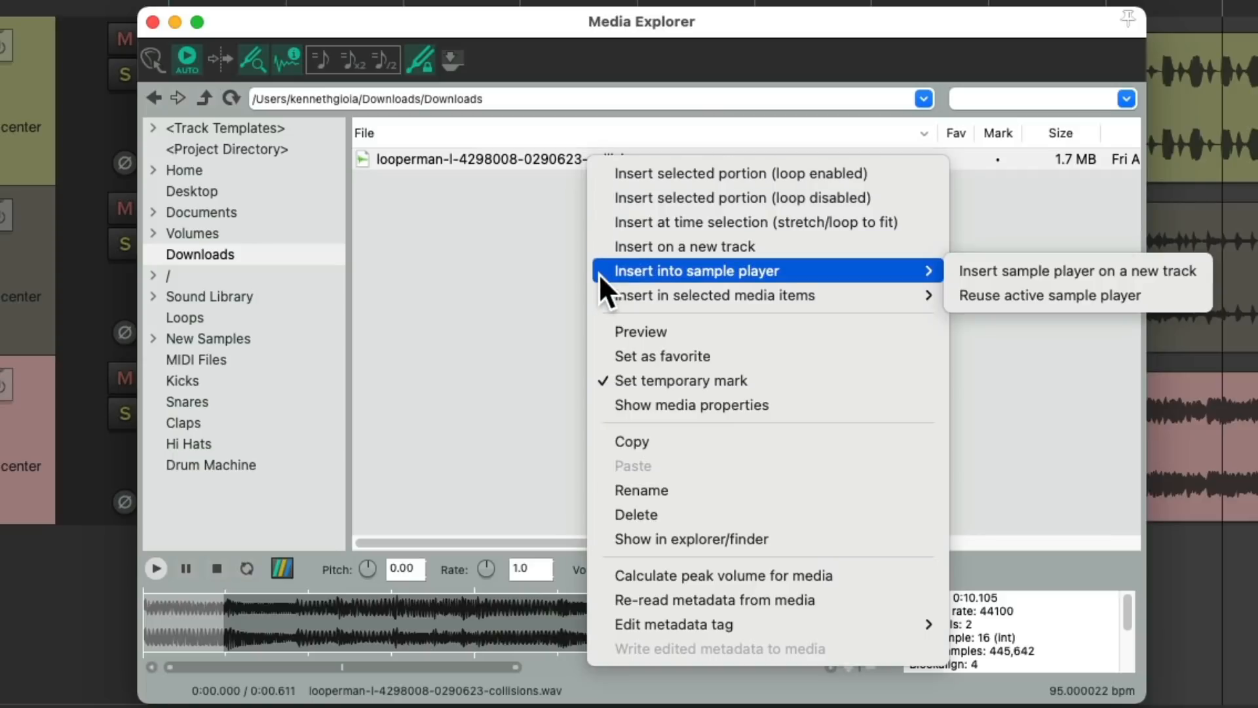
pyautogui.click(1130, 272)
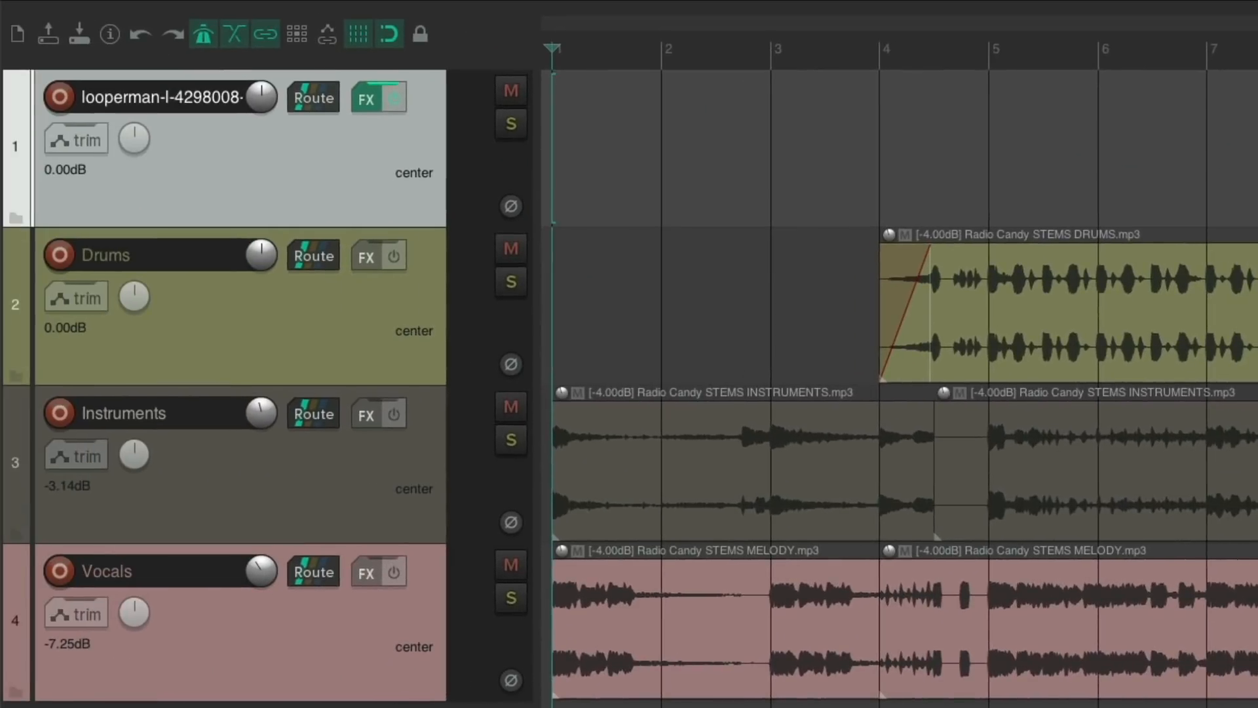
# Open the new track's ReaSamplOmatic5000 window, trigger the sample once, and arm the track for recording
pyautogui.click(372, 95)
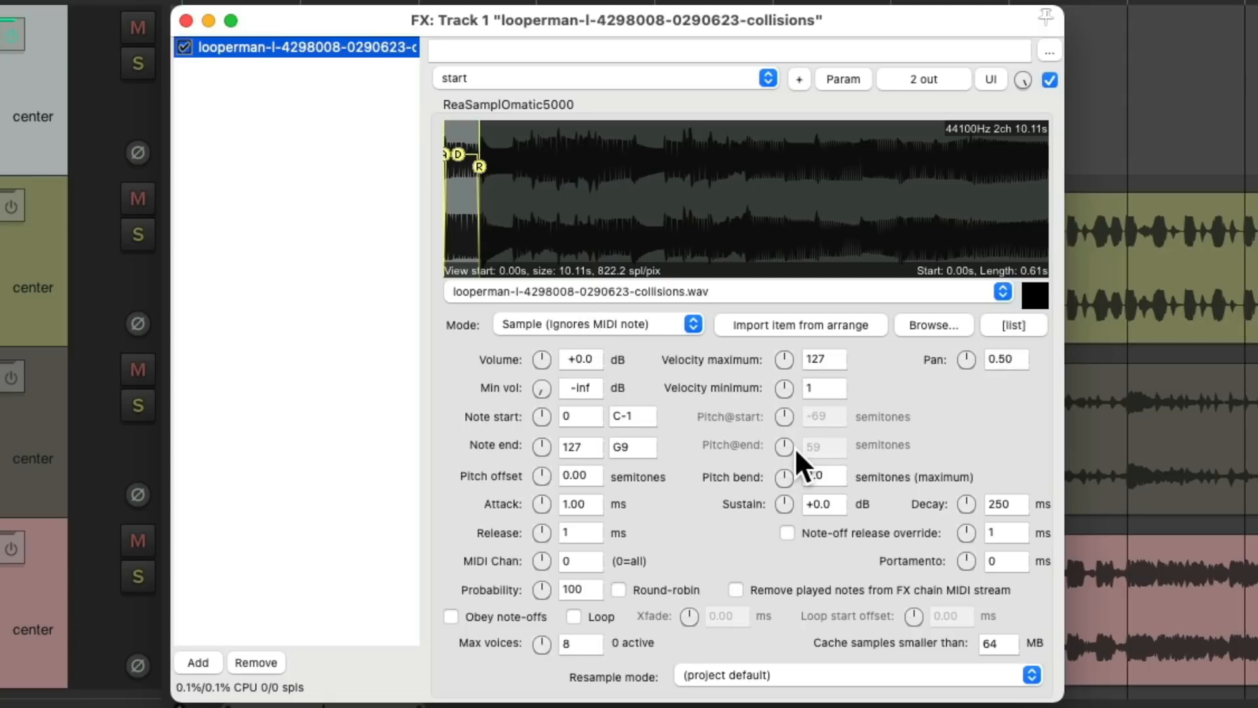
pyautogui.click(1036, 294)
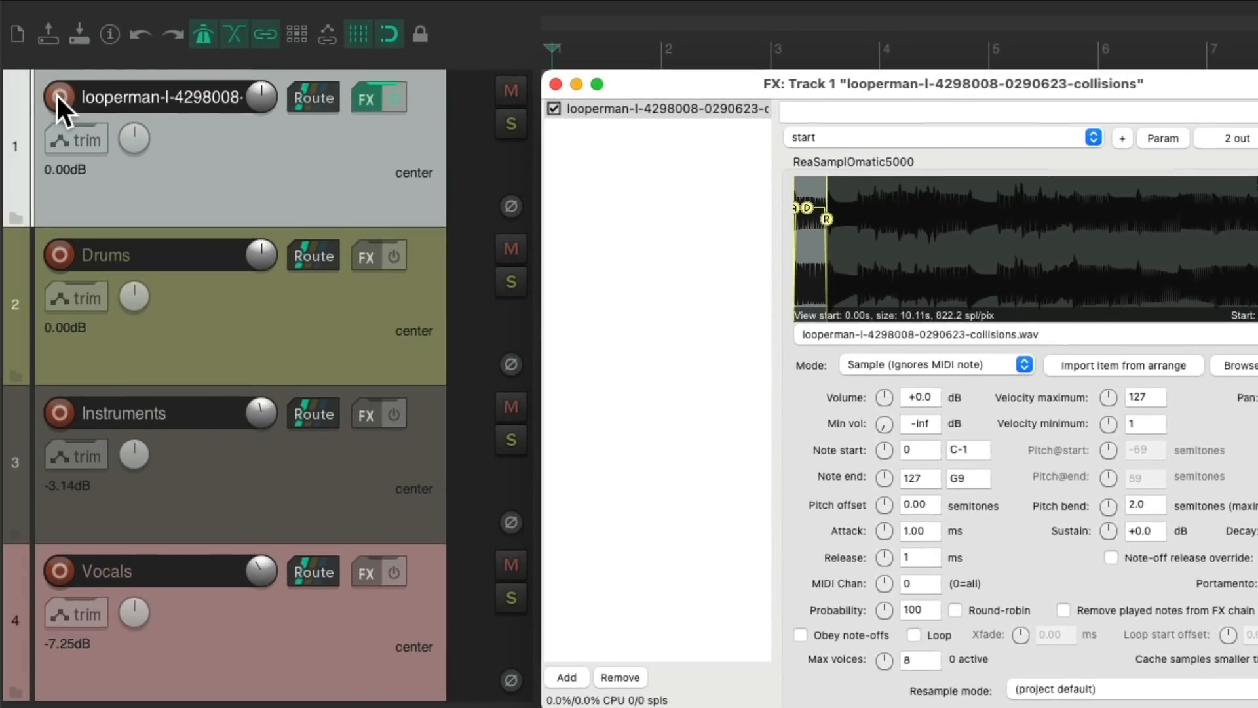
pyautogui.click(58, 95)
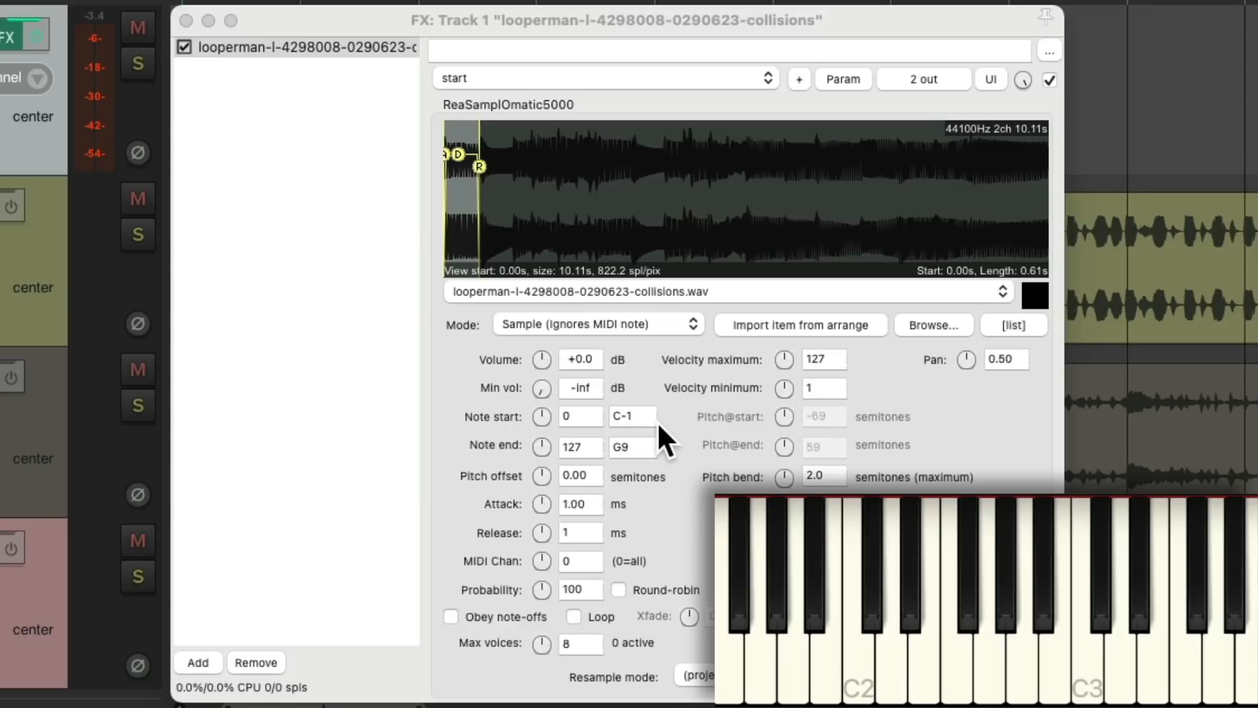
# Make the sampler obey note-offs and lengthen the sample's release to 42 ms
pyautogui.click(449, 616)
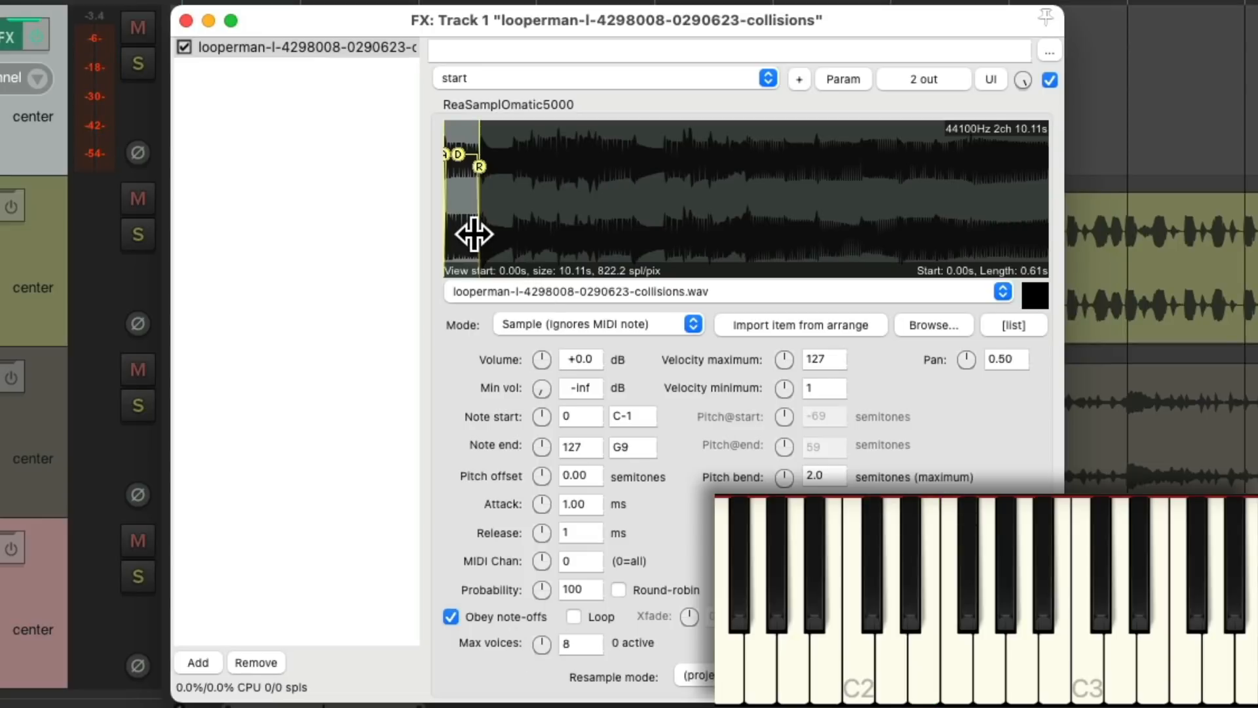
pyautogui.scroll(10, 472, 234)
pyautogui.scroll(5, 474, 234)
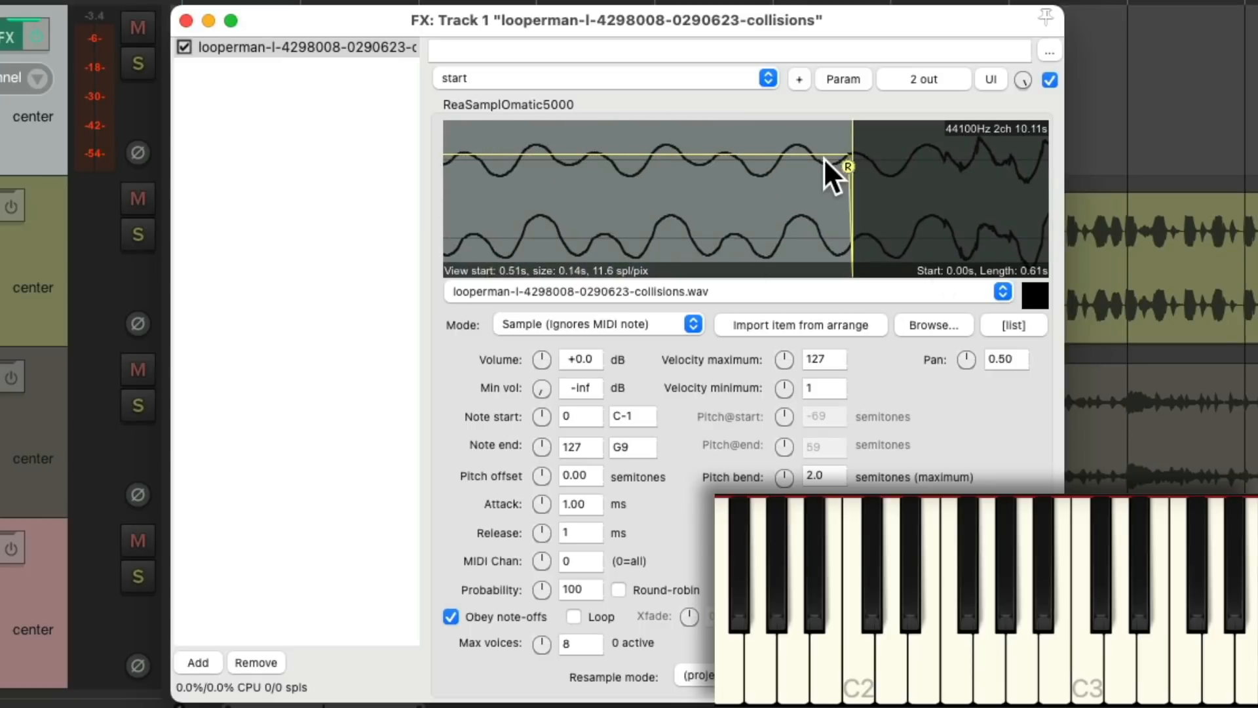
pyautogui.moveTo(846, 165); pyautogui.dragTo(676, 169)
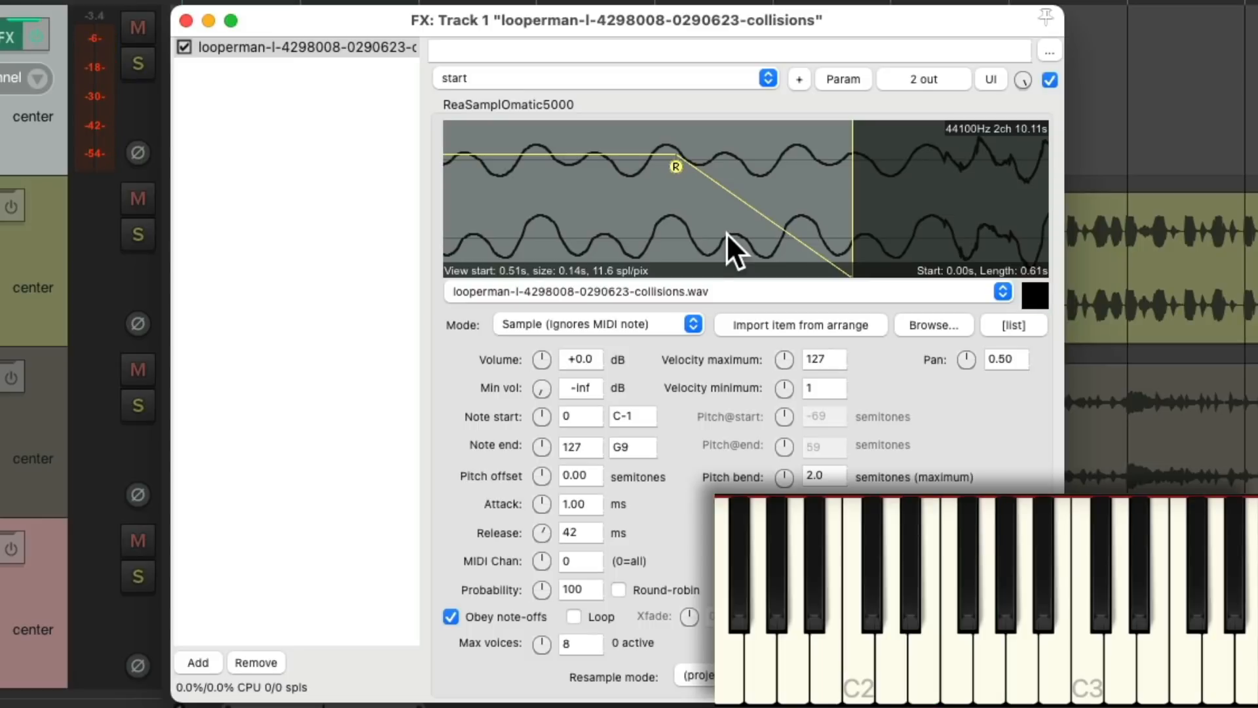
# Set the sampler's mode to Note (Semitone shifted)
pyautogui.click(663, 319)
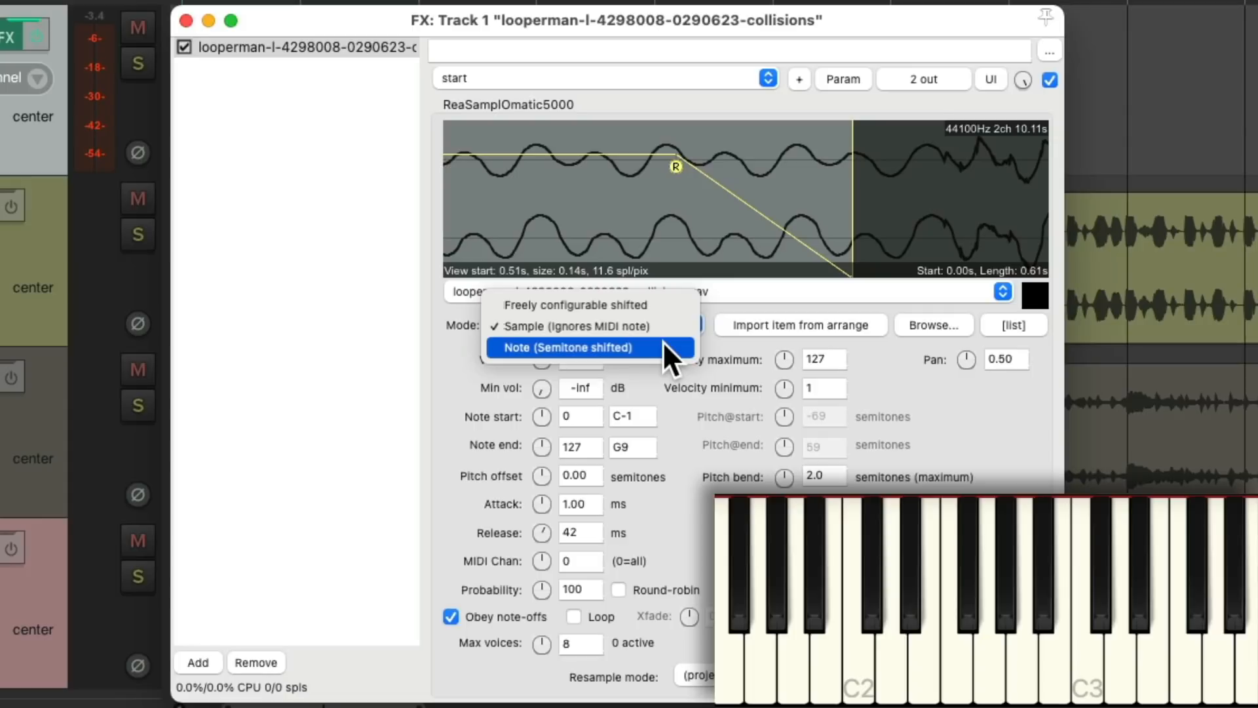
pyautogui.click(663, 341)
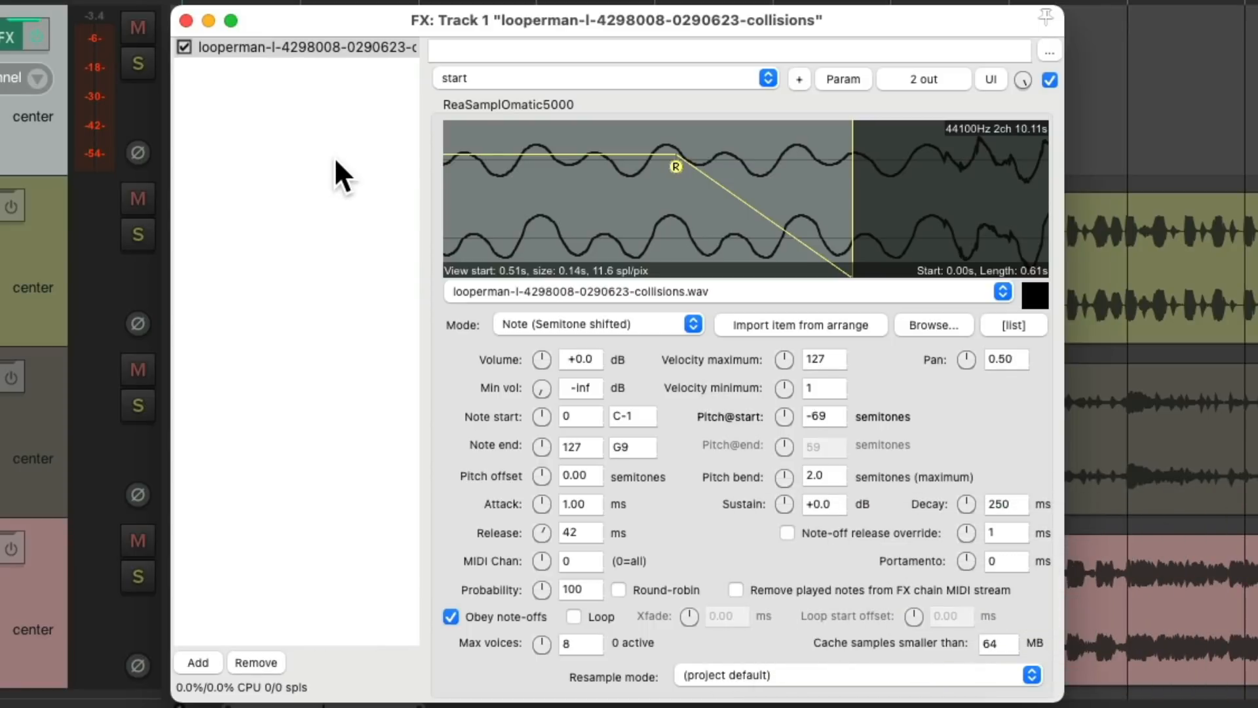
# Add the ReaTune plug-in after the sampler on track 1 and place its window beside the sampler settings
pyautogui.doubleClick(333, 157)
pyautogui.write('reatune')
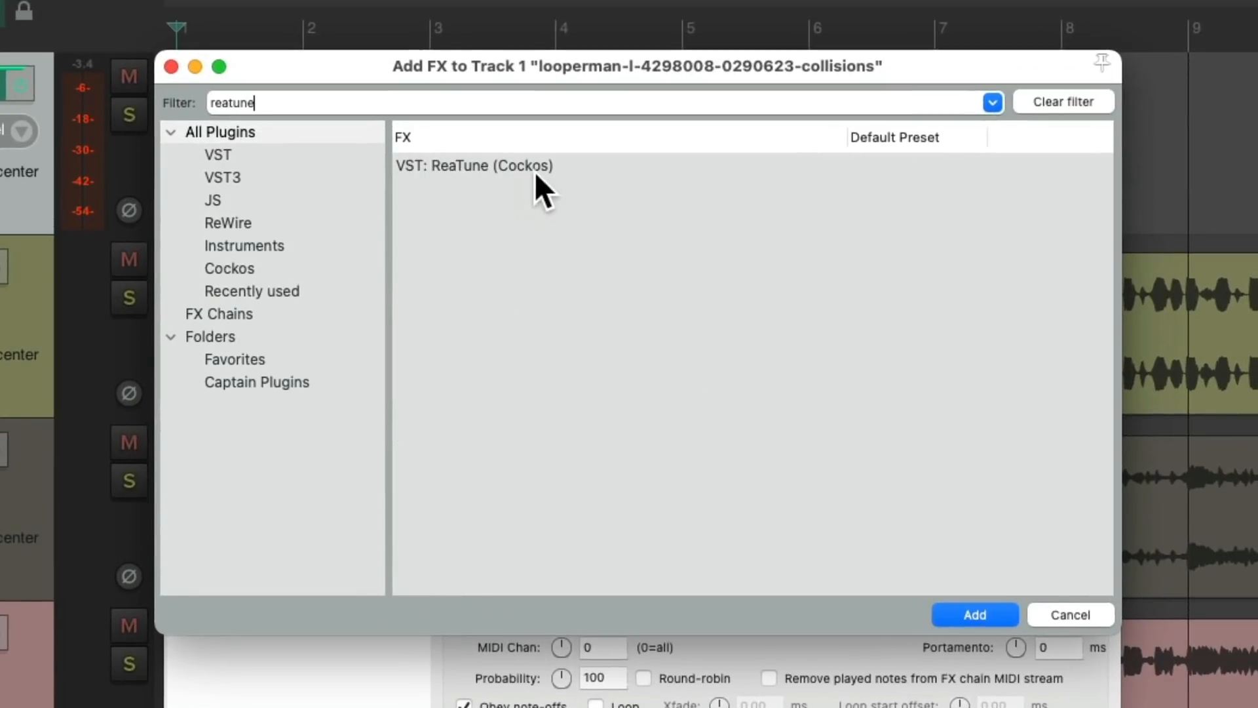
pyautogui.doubleClick(555, 167)
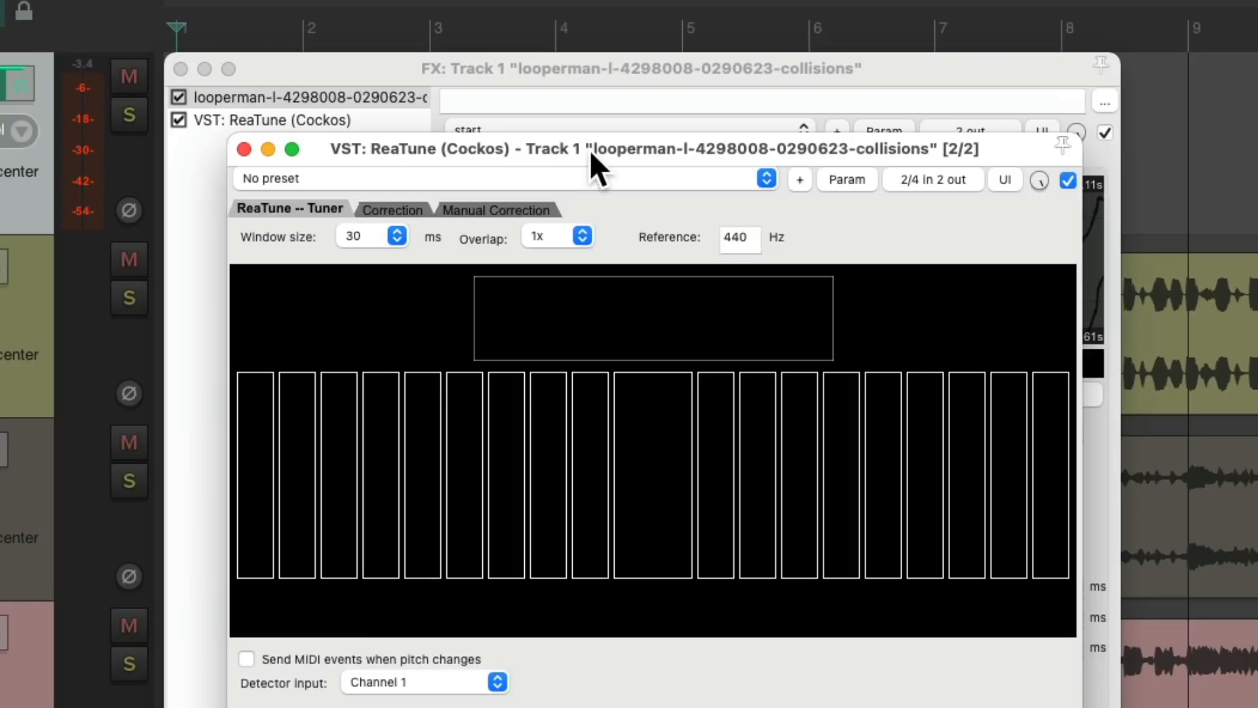
pyautogui.moveTo(571, 145); pyautogui.dragTo(898, 137)
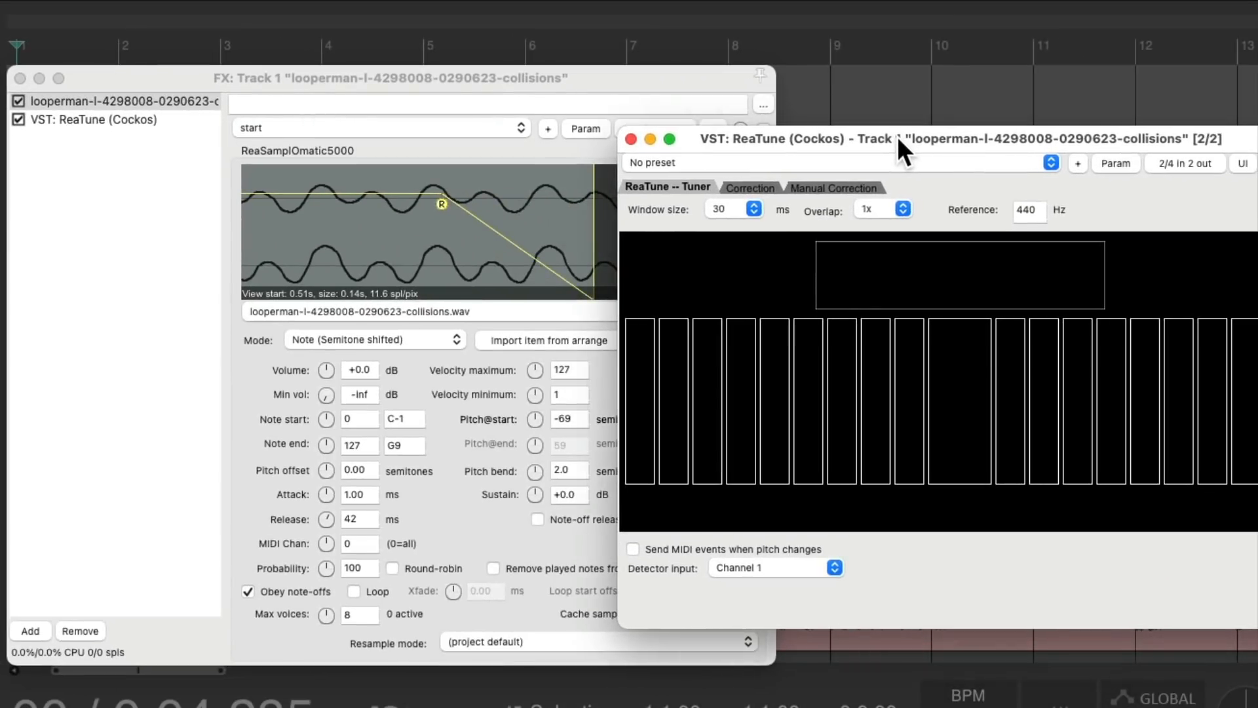
# Raise the sampler's Pitch@start to -36 semitones
pyautogui.click(673, 85)
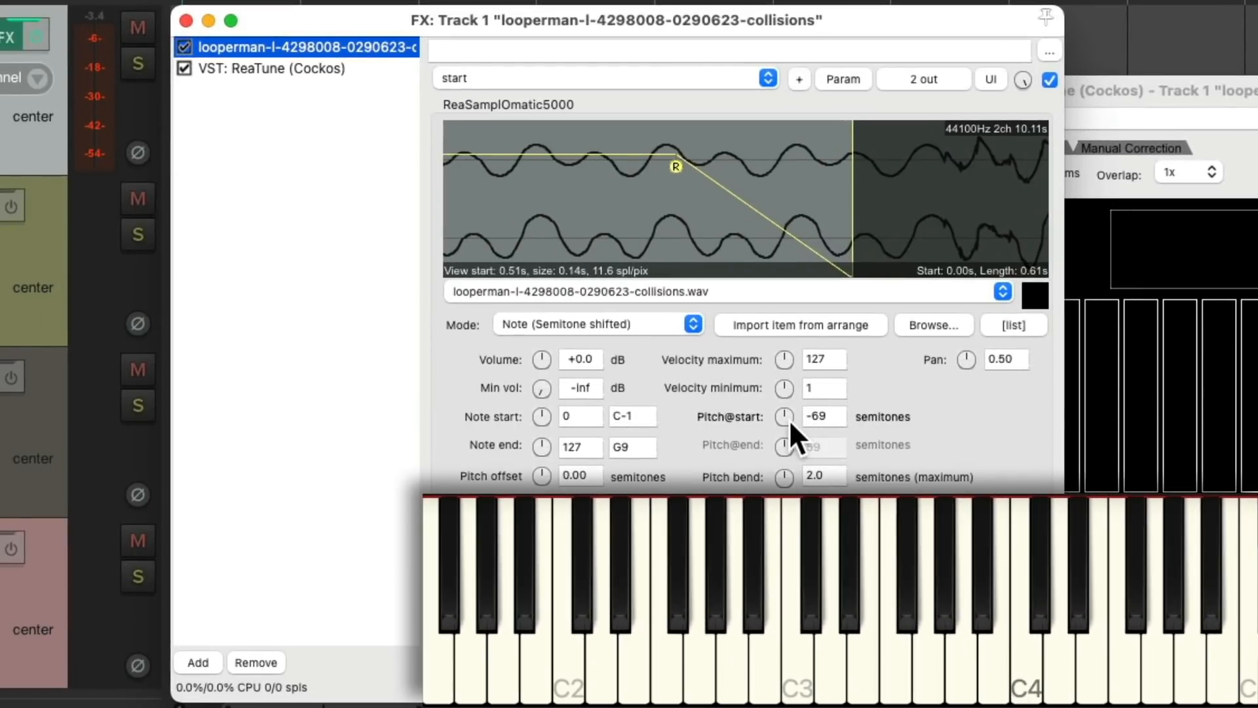
pyautogui.moveTo(786, 419); pyautogui.dragTo(783, 415)
pyautogui.scroll(4, 784, 416)
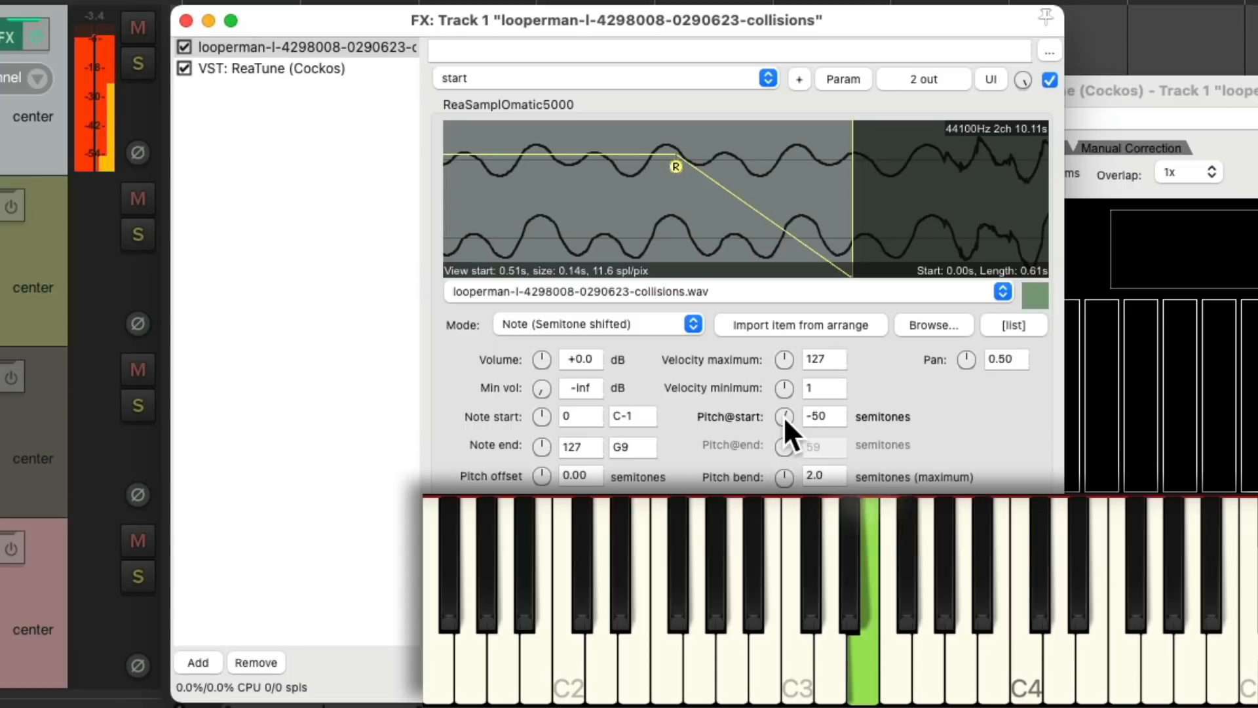
pyautogui.scroll(3, 784, 415)
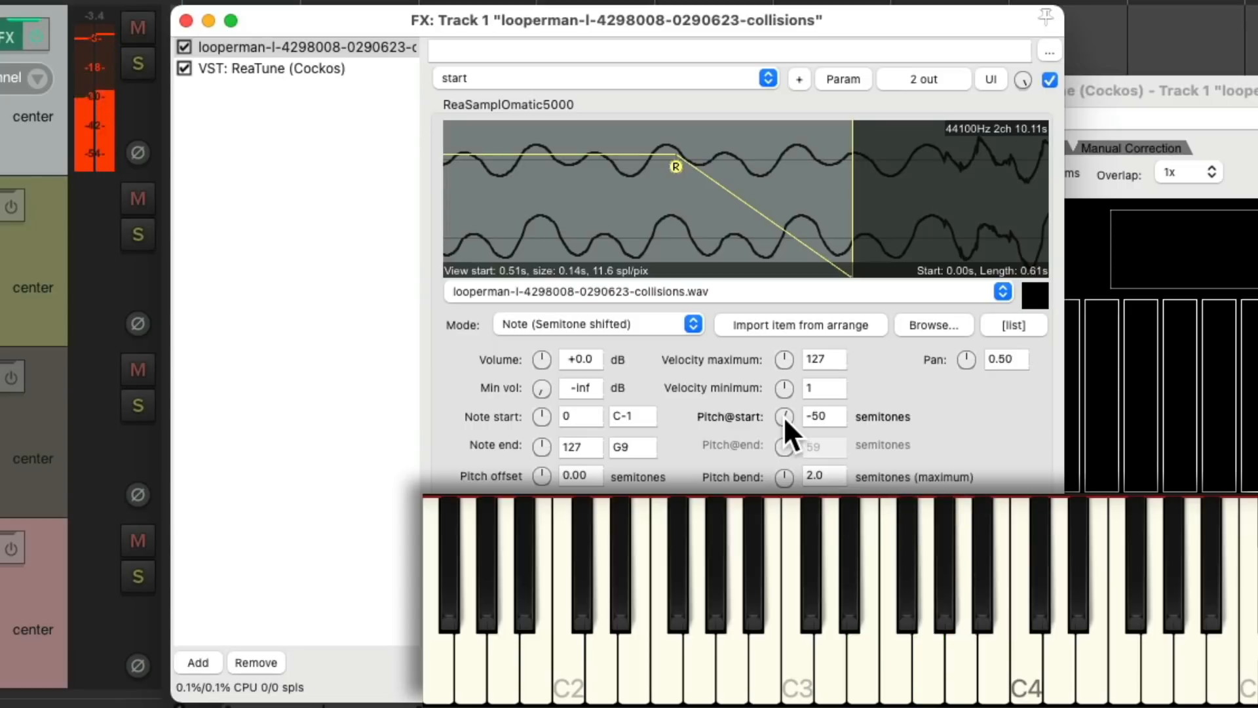
pyautogui.scroll(9, 784, 418)
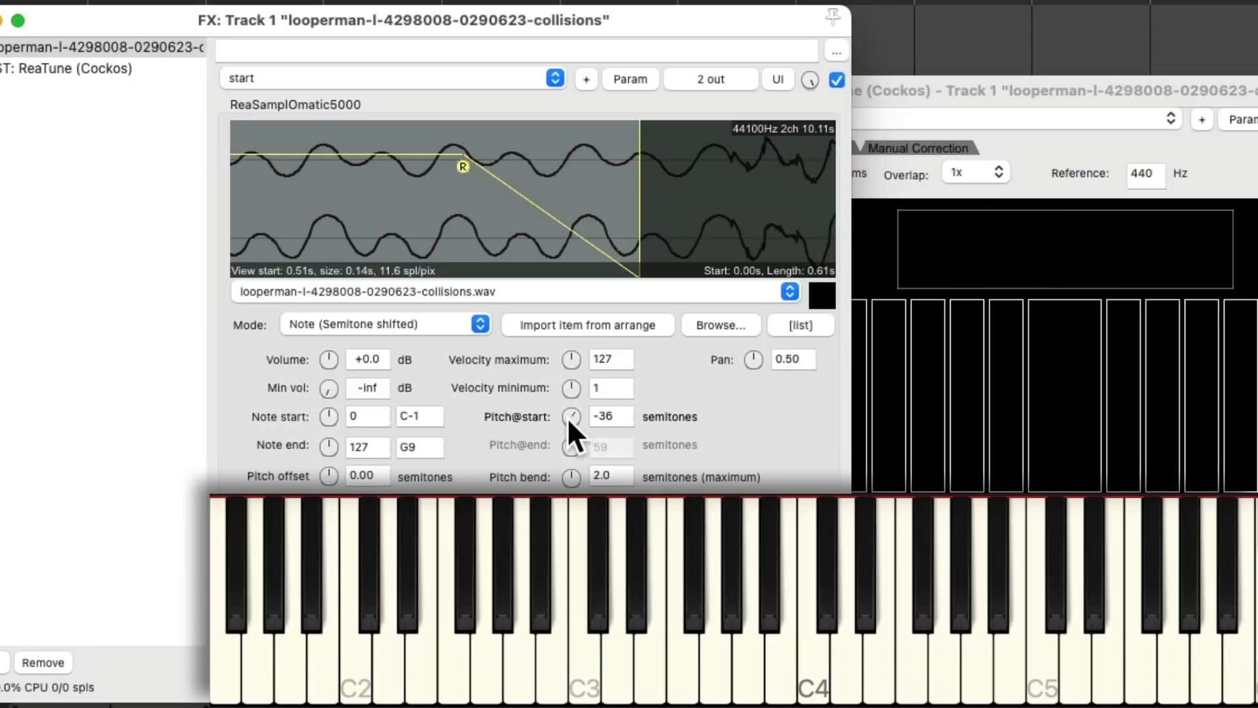
# Remove the ReaTune plug-in from track 1 and close its effects window
pyautogui.click(942, 99)
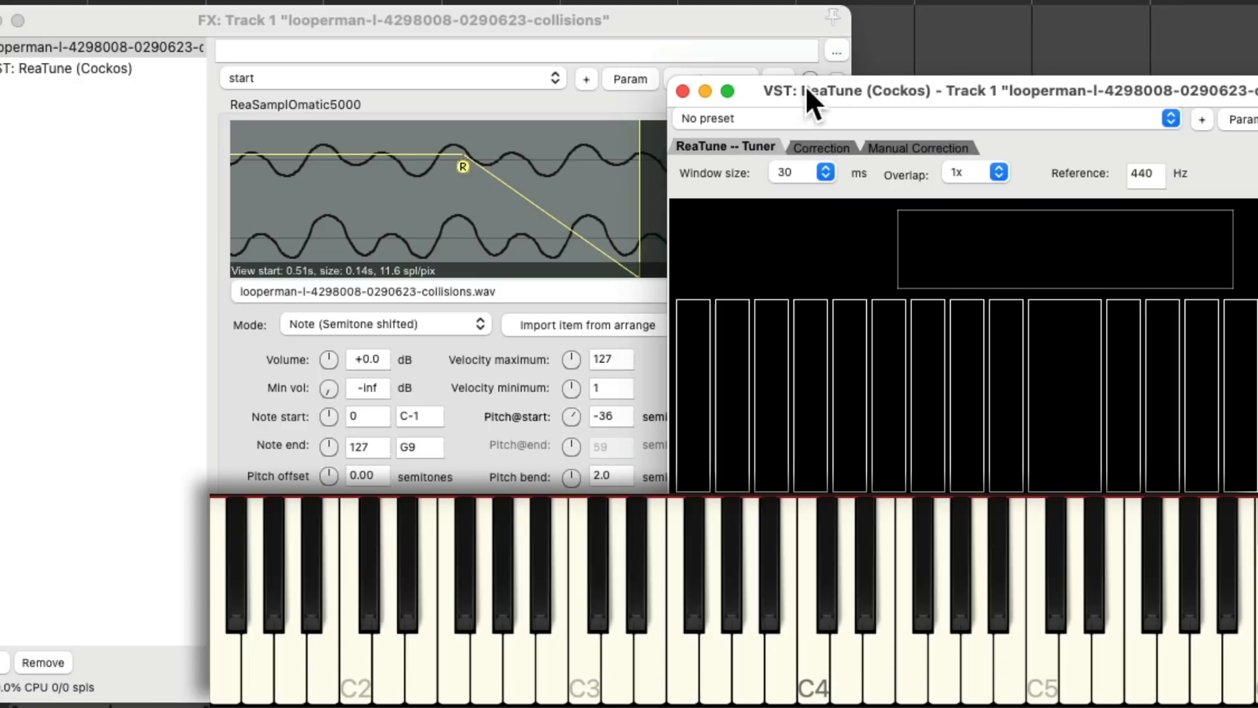
pyautogui.click(681, 92)
pyautogui.click(131, 68)
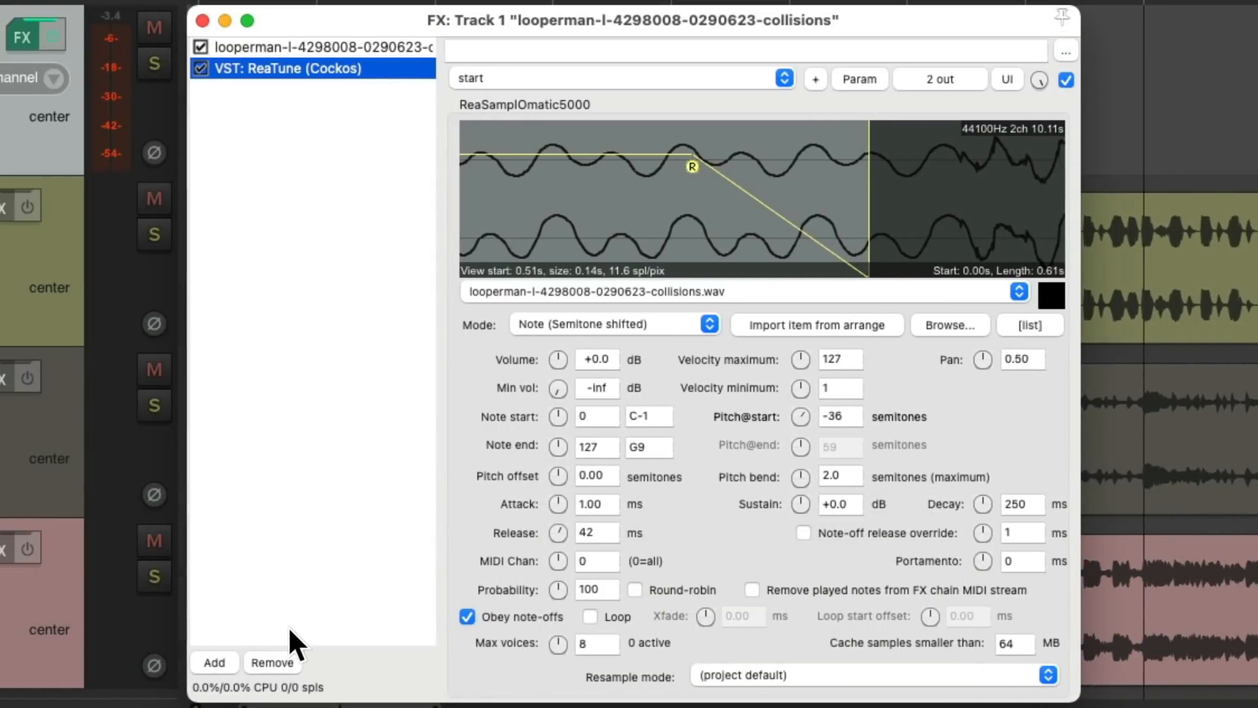
pyautogui.press('Delete')
pyautogui.click(202, 21)
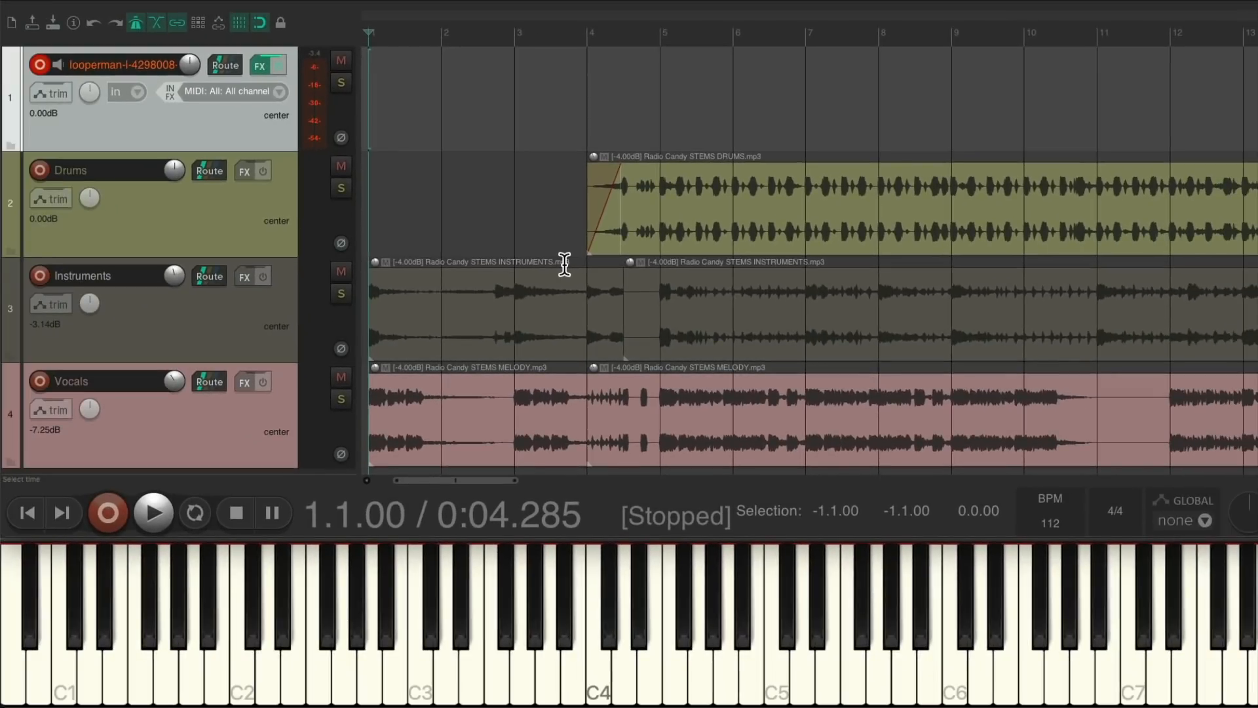
# Play the project from the start to audition the bass instrument against the other tracks
pyautogui.press('space')
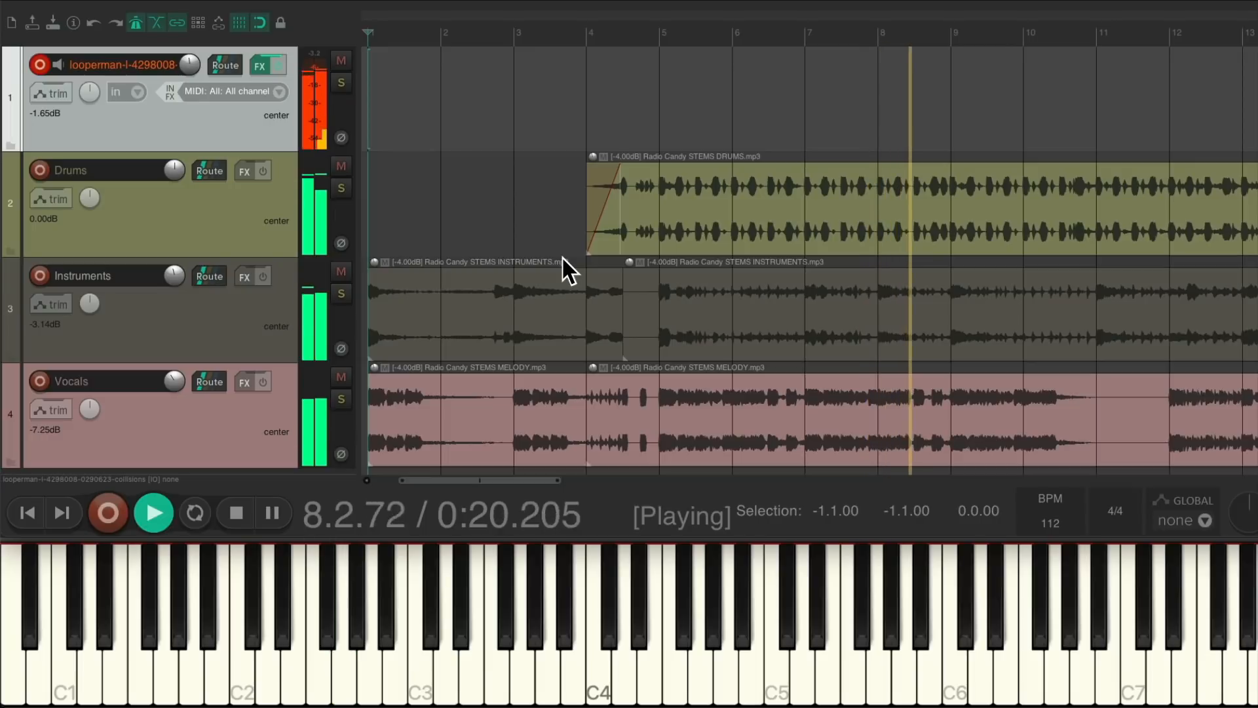
pyautogui.press('space')
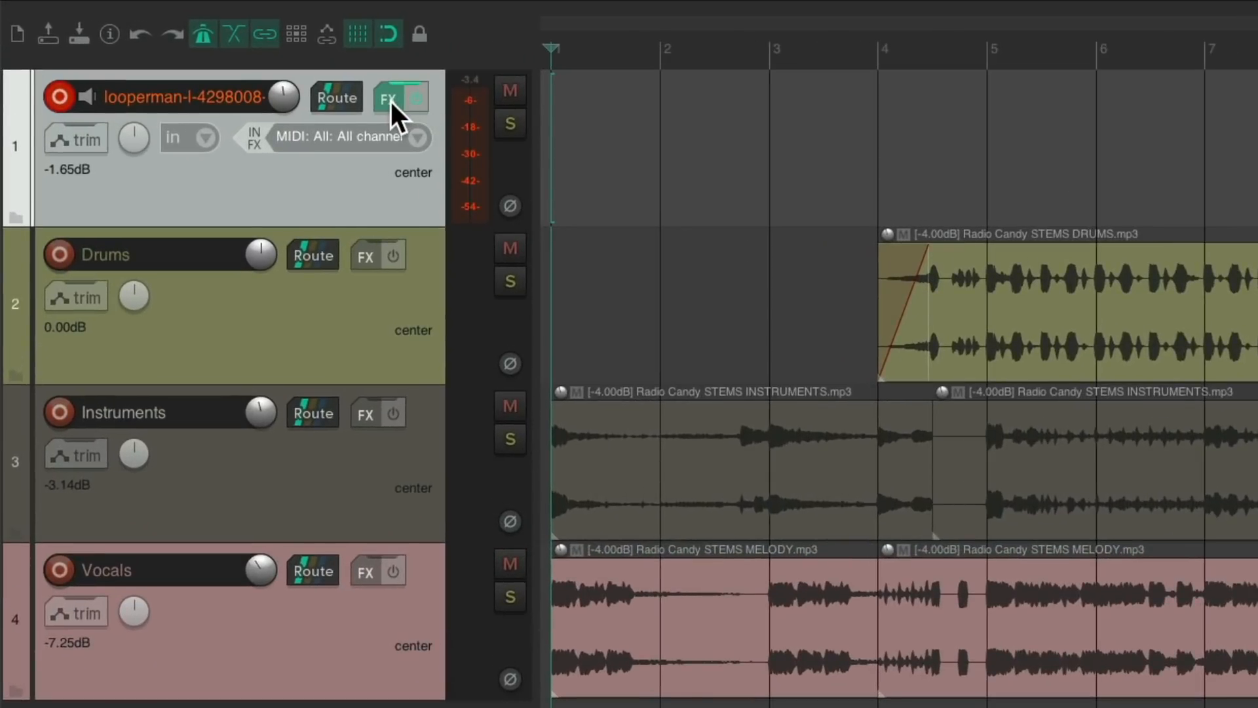
# Add the ReaSynth (Cockos) instrument after the sampler on track 1
pyautogui.click(391, 100)
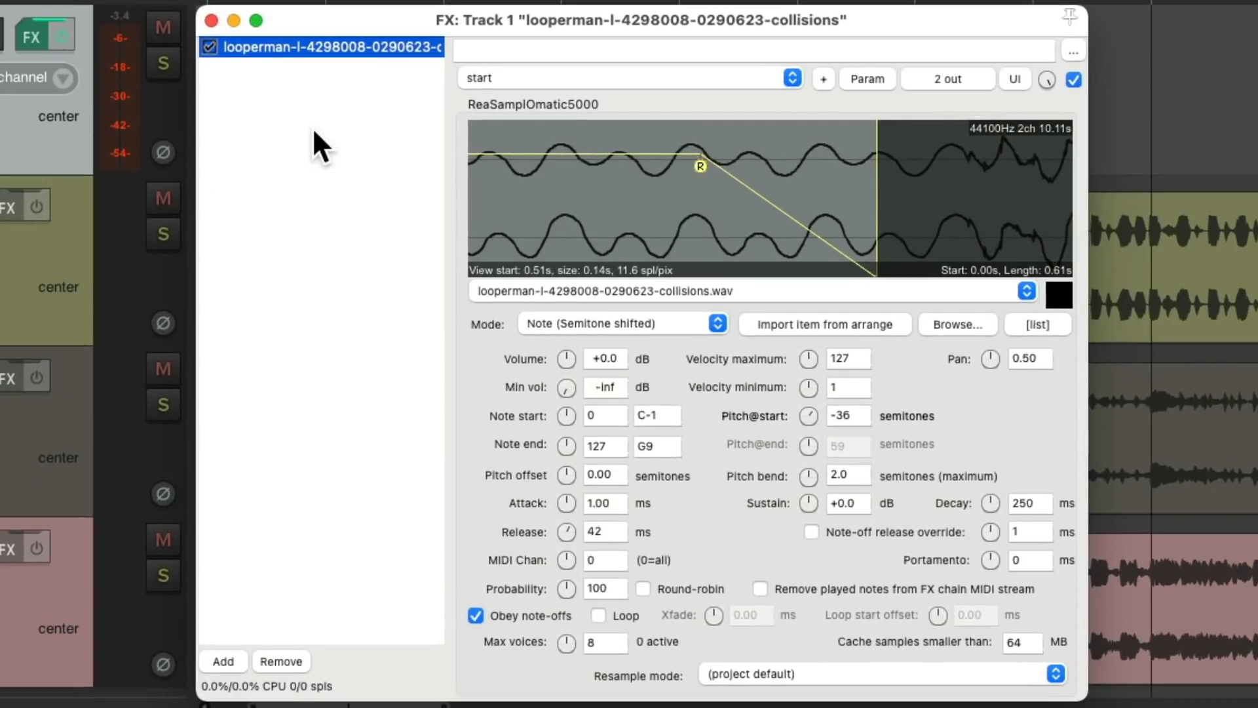
pyautogui.doubleClick(299, 124)
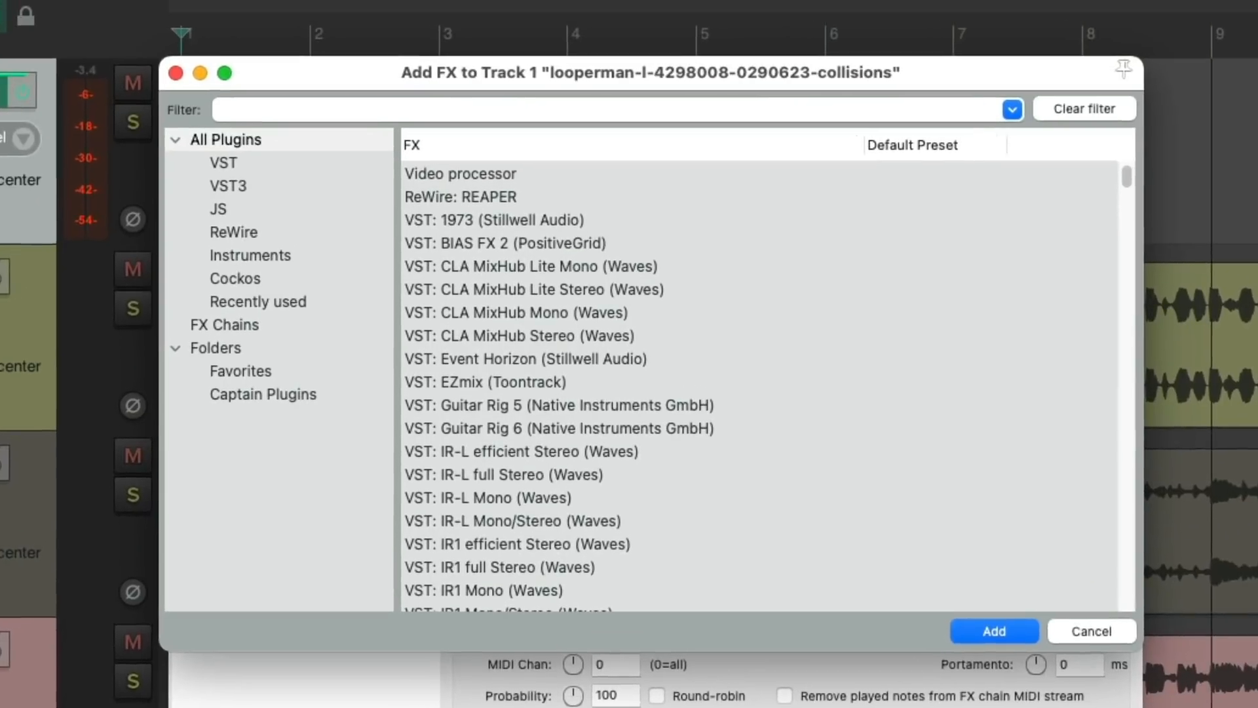
pyautogui.write('reasynth')
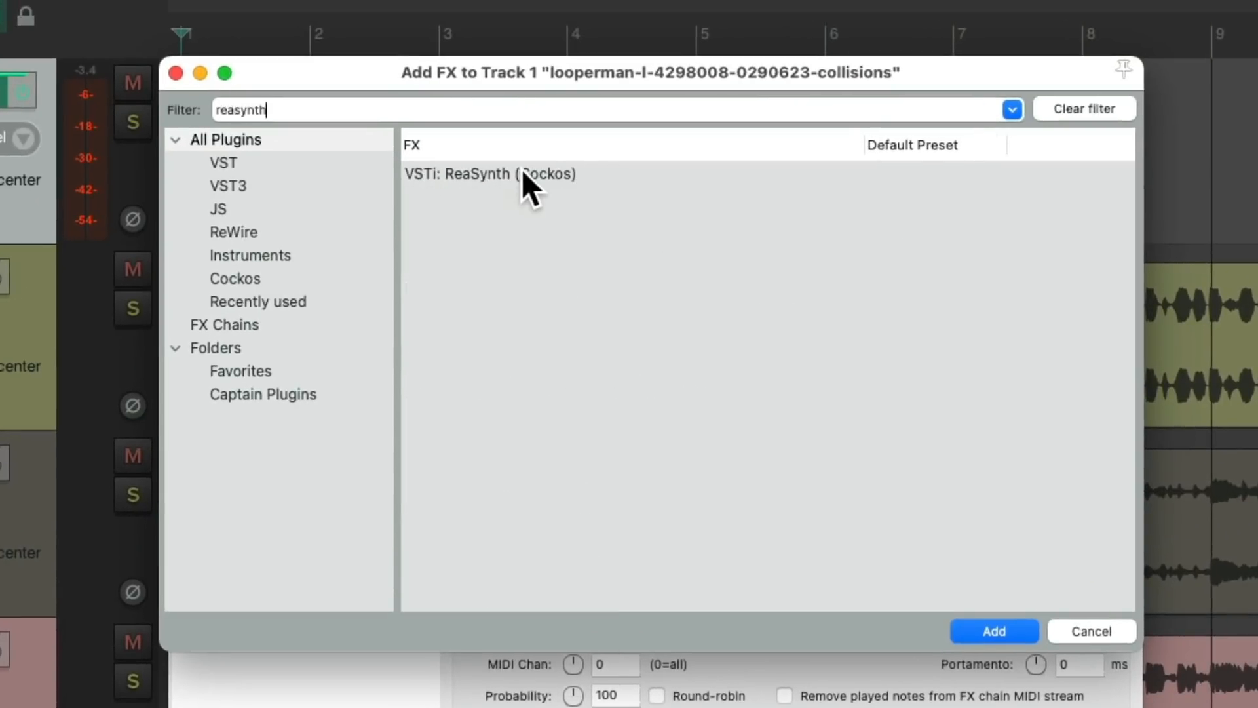
pyautogui.doubleClick(609, 173)
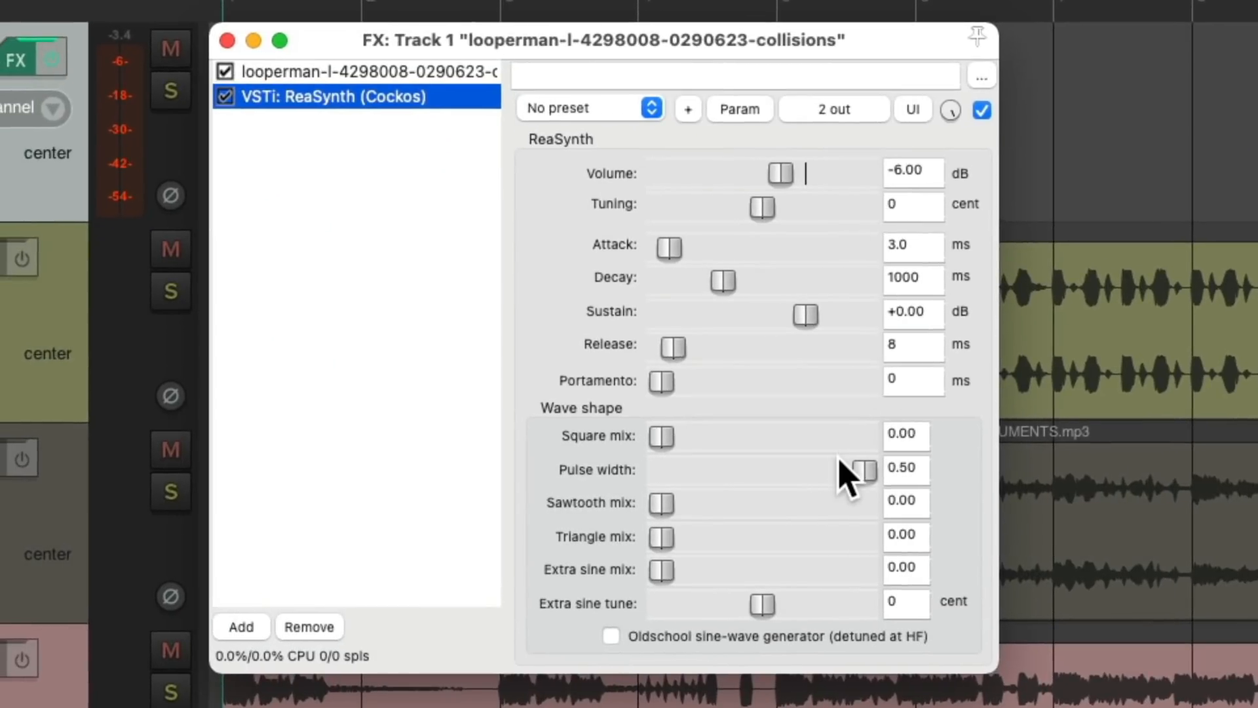
# Set ReaSynth's sawtooth mix to 1.00 and lower its volume to -22.93 dB
pyautogui.moveTo(661, 506); pyautogui.dragTo(886, 513)
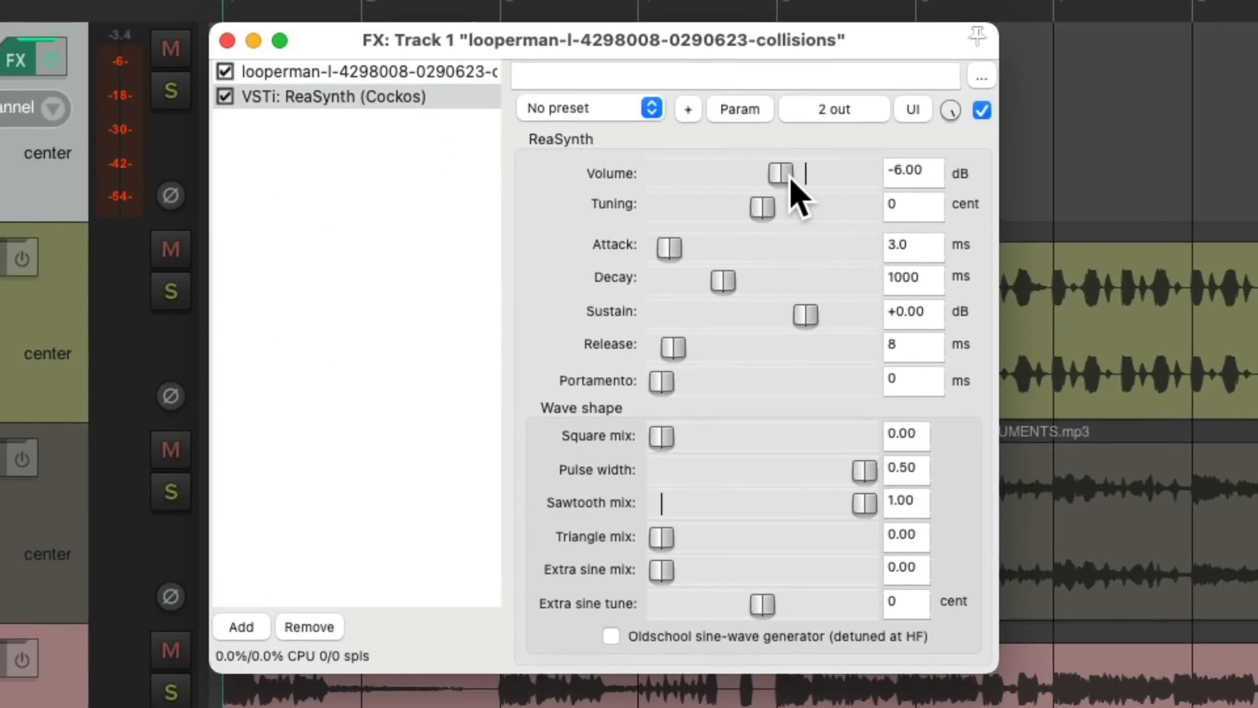
pyautogui.moveTo(783, 178); pyautogui.dragTo(712, 182)
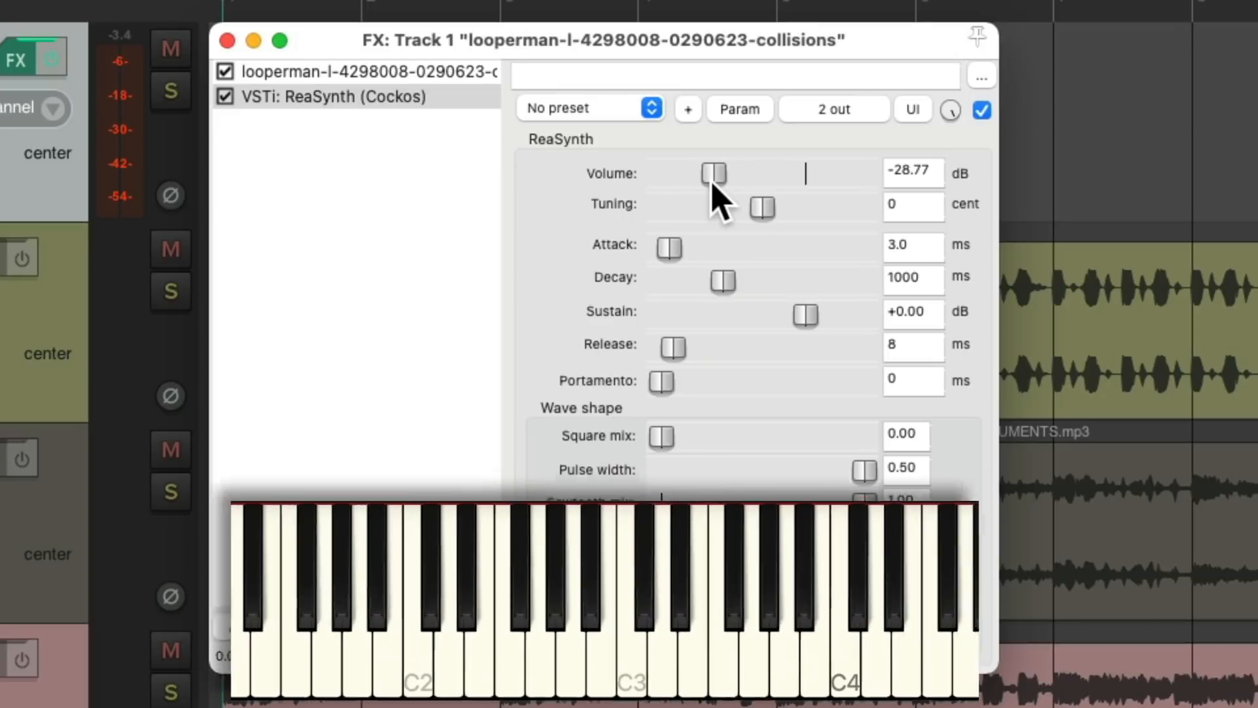
pyautogui.moveTo(712, 183)
pyautogui.mouseDown()
pyautogui.moveTo(661, 186)
pyautogui.moveTo(726, 186)
pyautogui.mouseUp()
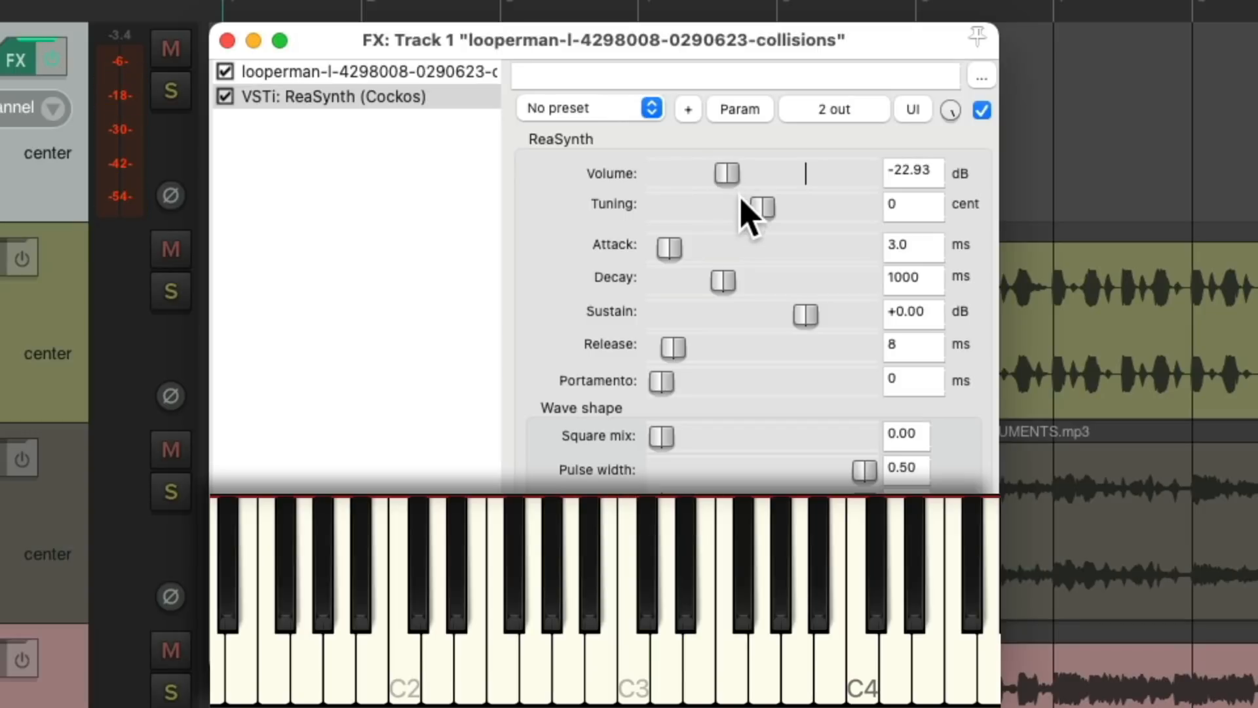
# Return ReaSynth's tuning to 0 cents after trying -1200, and lower its volume to -33.14 dB
pyautogui.moveTo(760, 212); pyautogui.dragTo(577, 219)
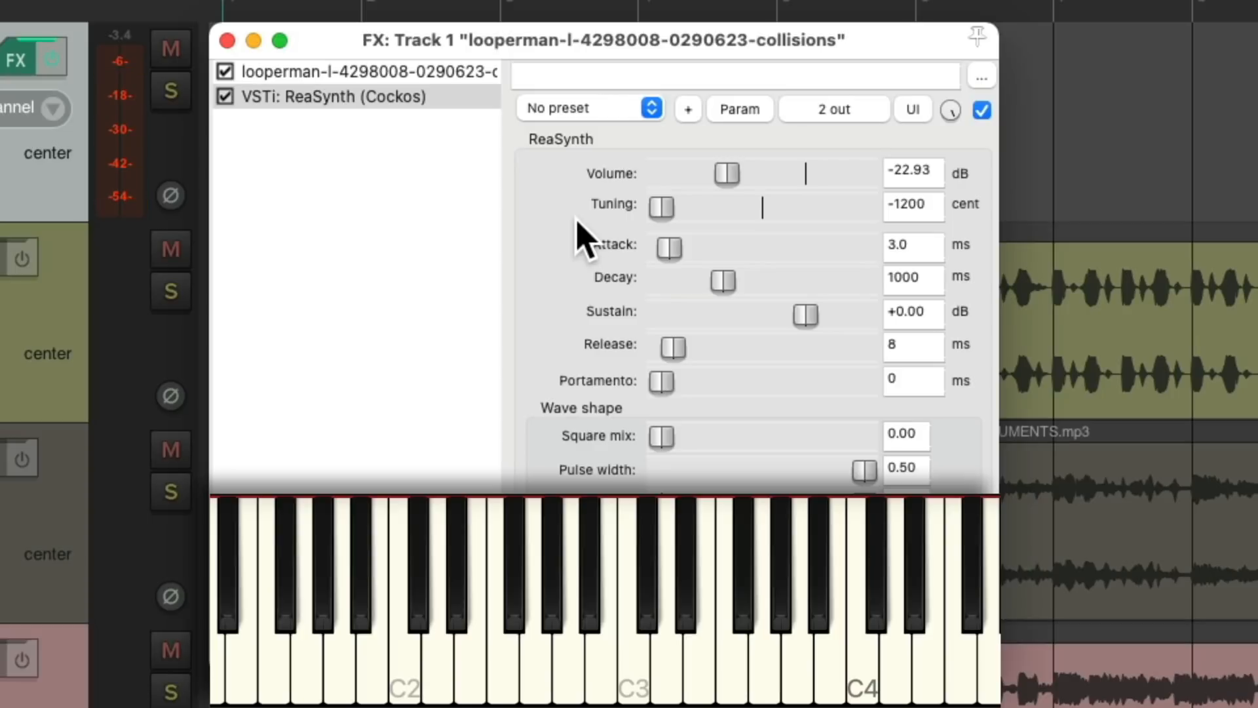
pyautogui.moveTo(663, 209); pyautogui.dragTo(906, 219)
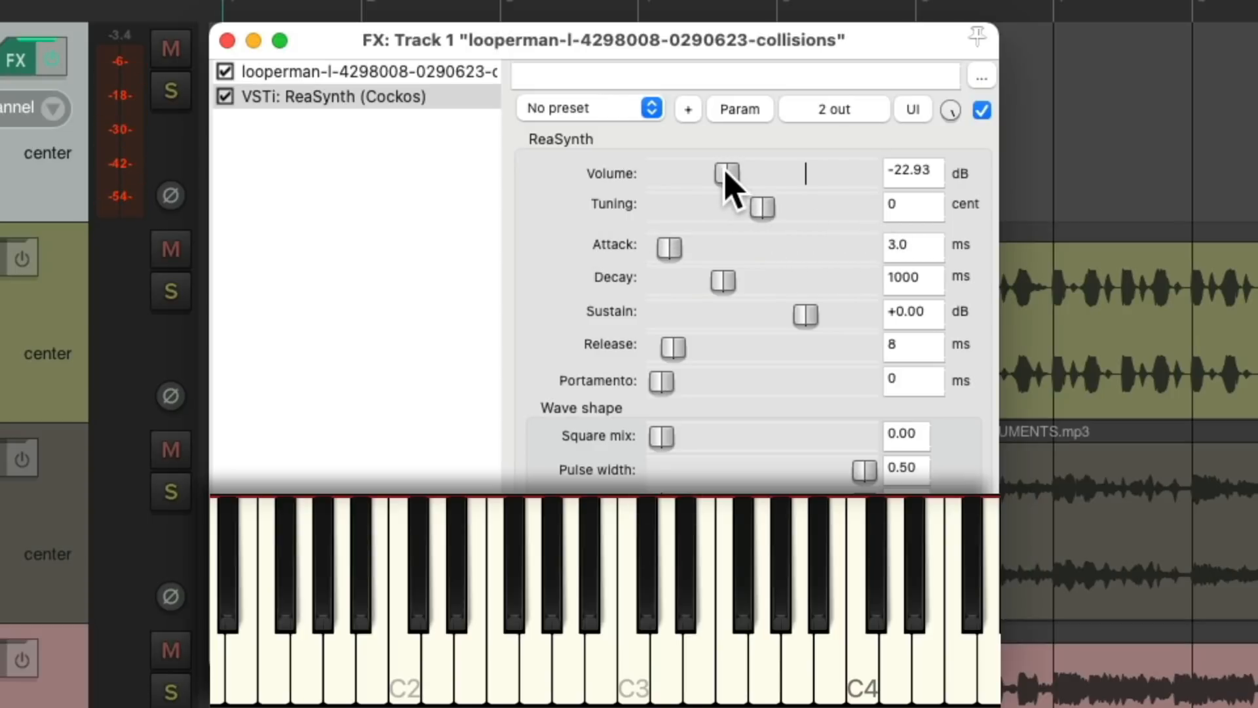
pyautogui.moveTo(726, 176)
pyautogui.mouseDown()
pyautogui.moveTo(684, 179)
pyautogui.moveTo(705, 183)
pyautogui.mouseUp()
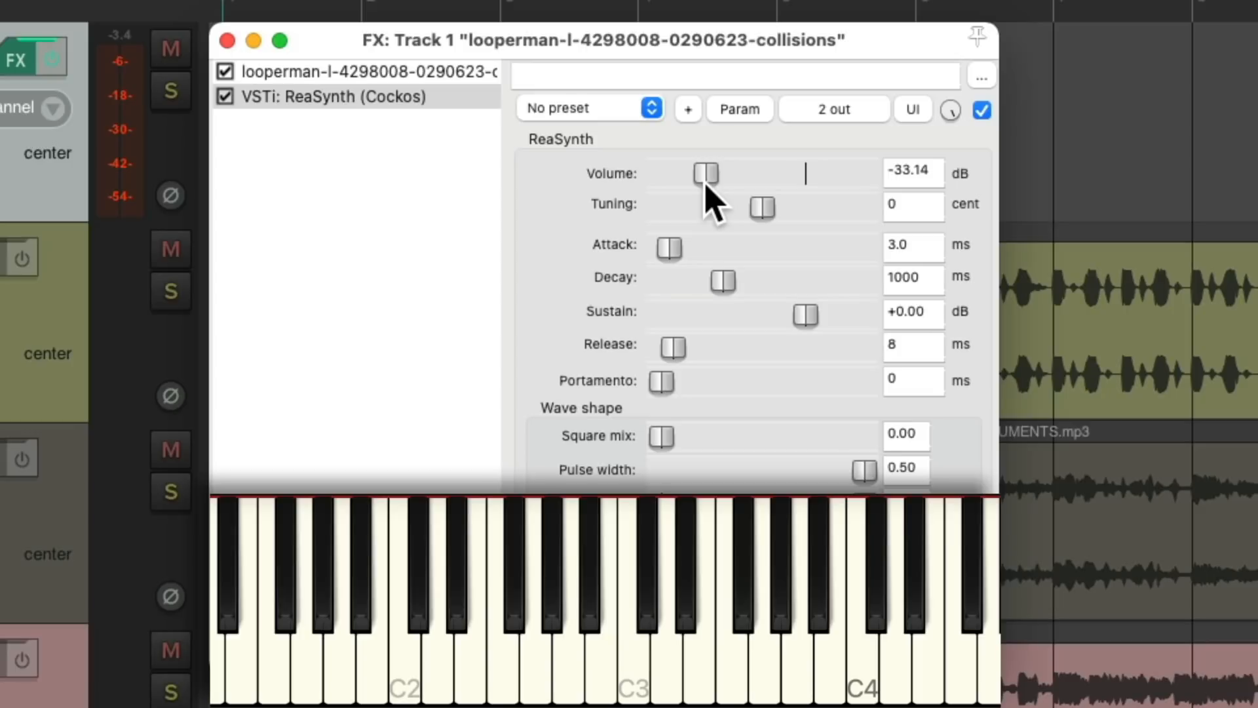
# Add ReaVerbate (Cockos) after ReaSynth, with the wet level at -15.3 dB and the dry level at +0.0 dB
pyautogui.doubleClick(375, 203)
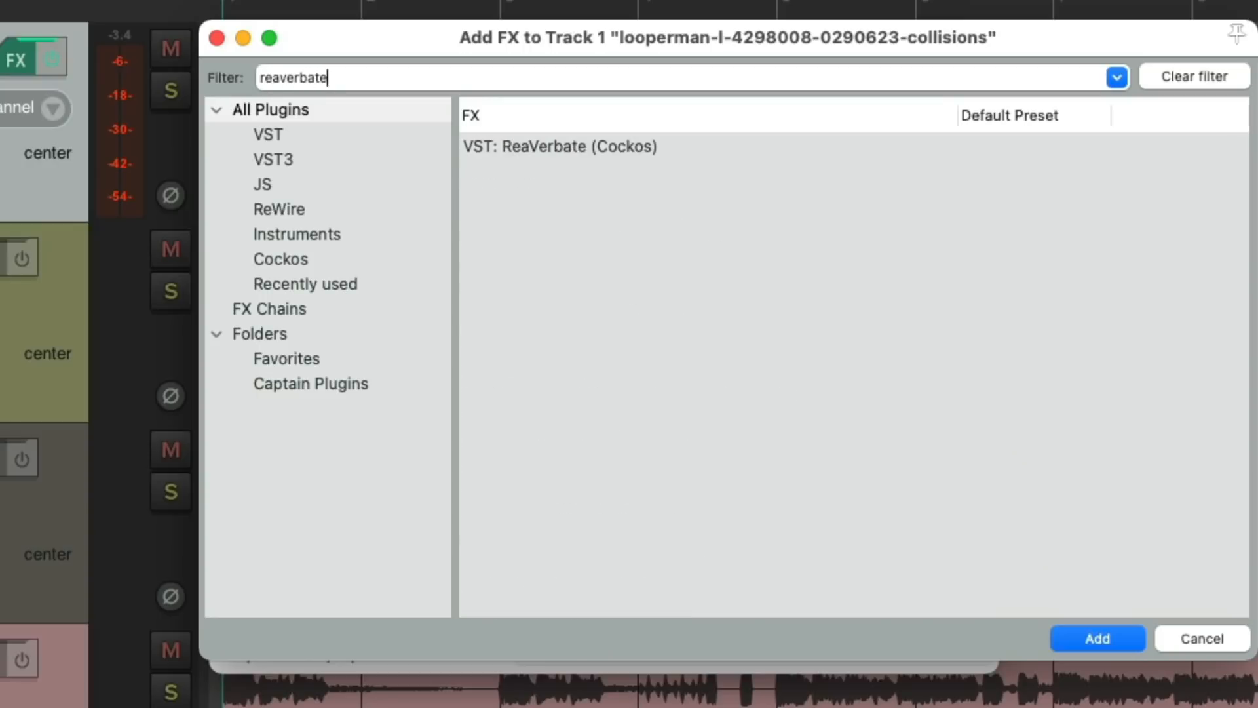
pyautogui.doubleClick(688, 147)
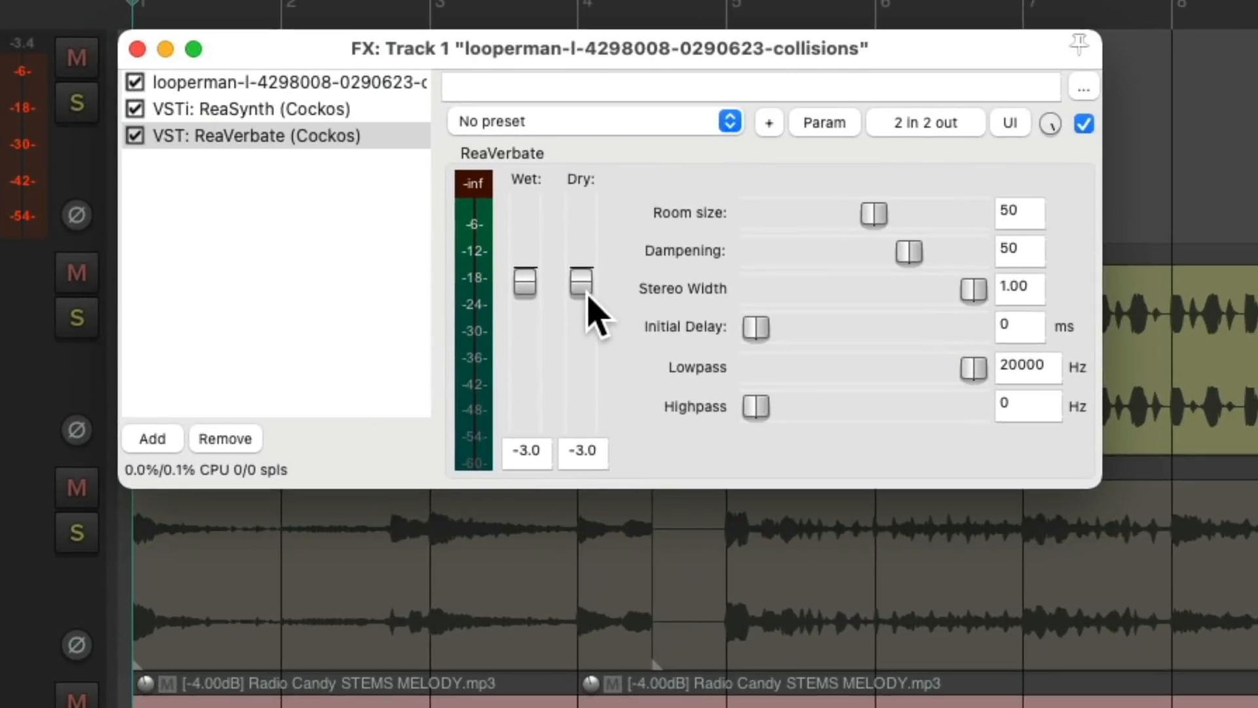
pyautogui.moveTo(588, 296); pyautogui.dragTo(525, 335)
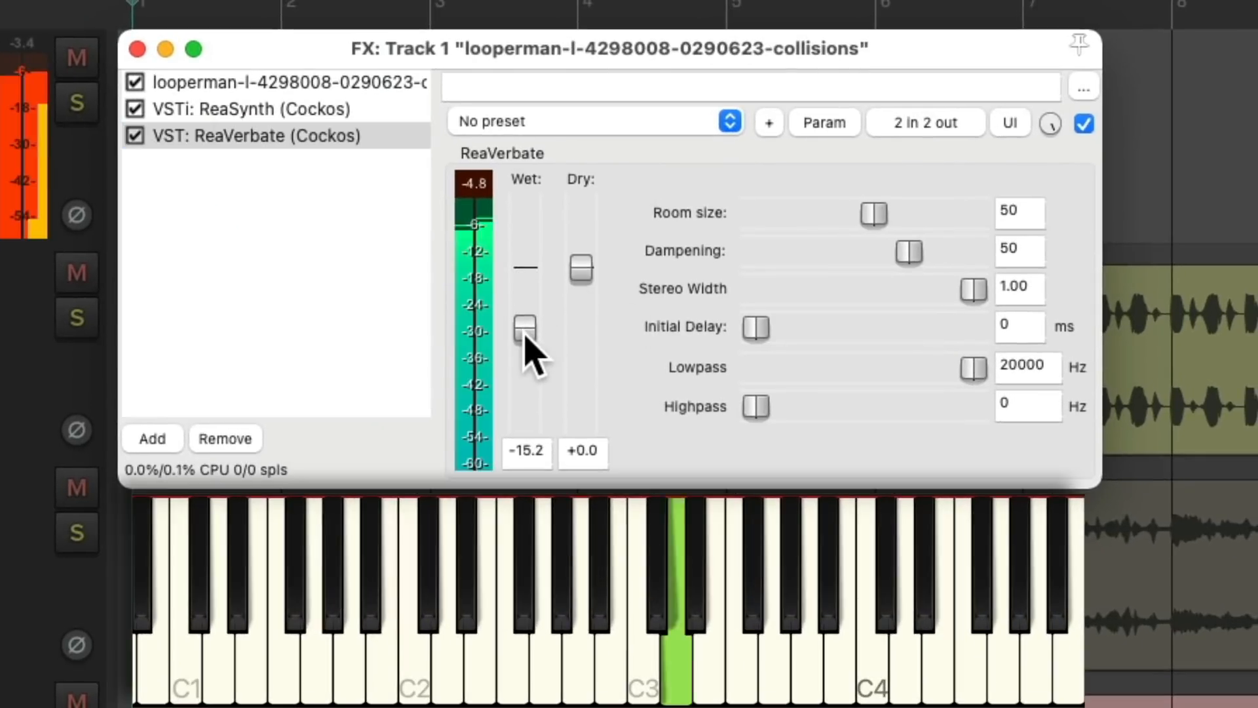
pyautogui.moveTo(525, 335); pyautogui.dragTo(524, 305)
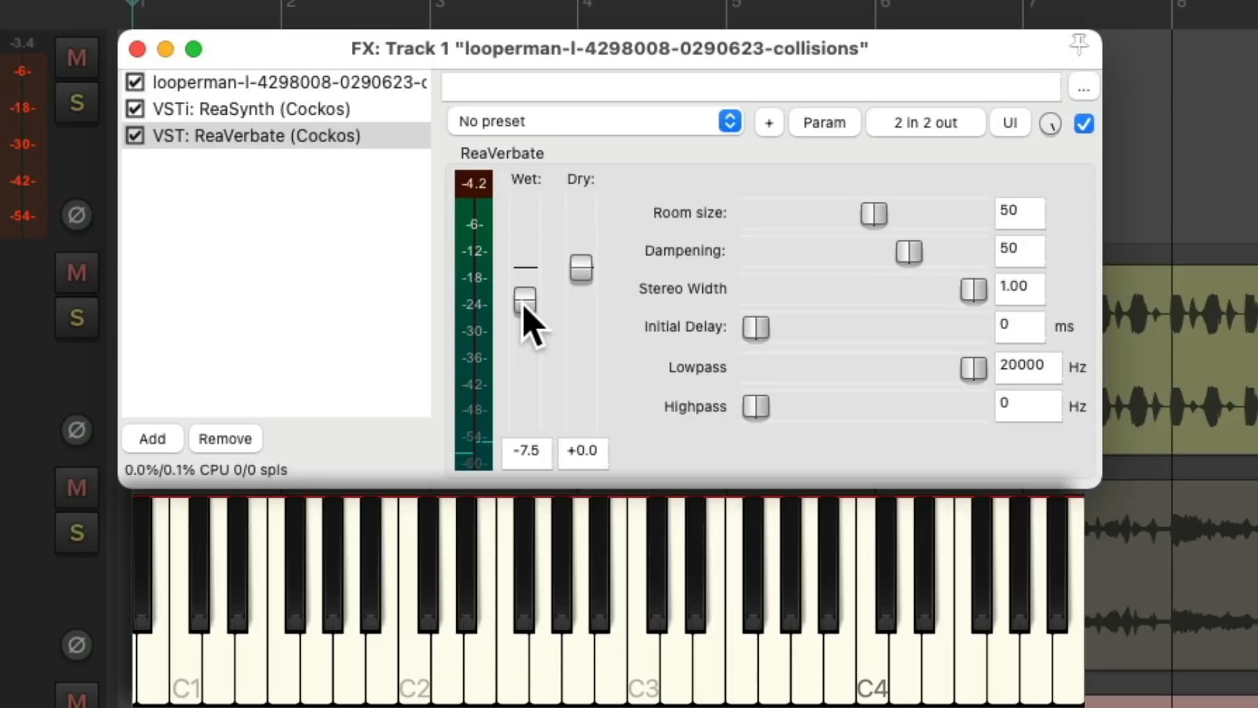
pyautogui.moveTo(536, 327); pyautogui.dragTo(538, 345)
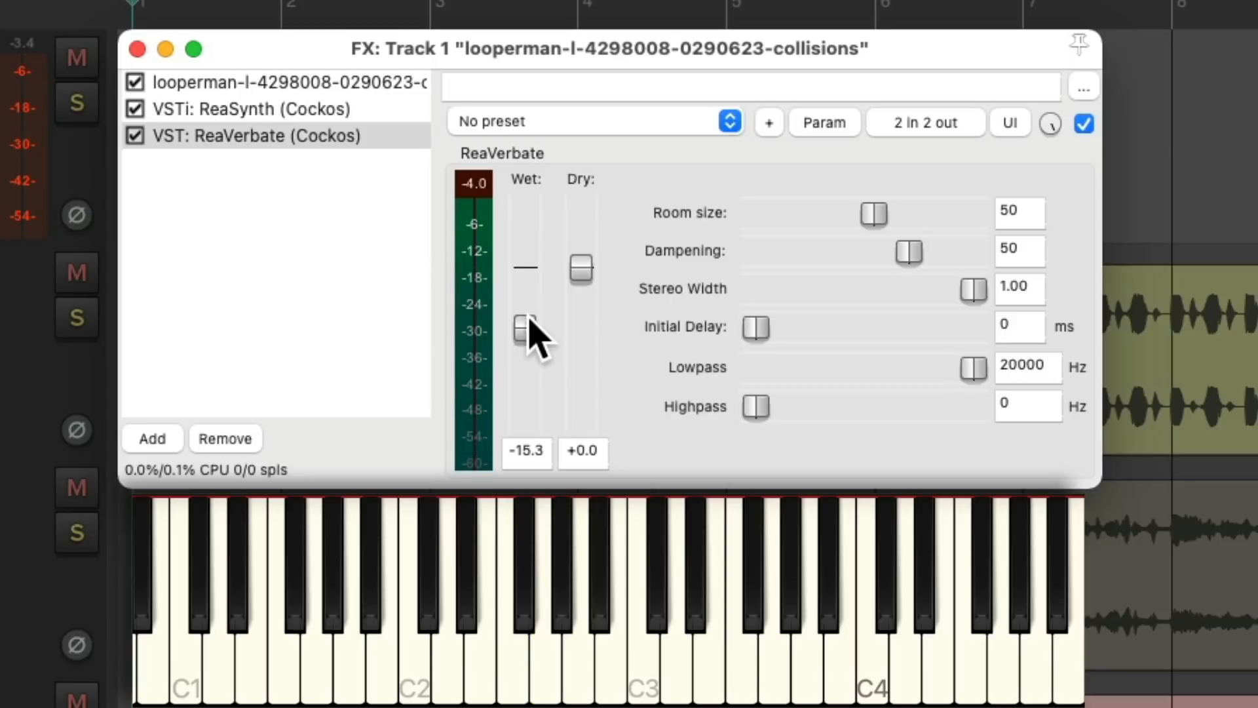
pyautogui.click(137, 48)
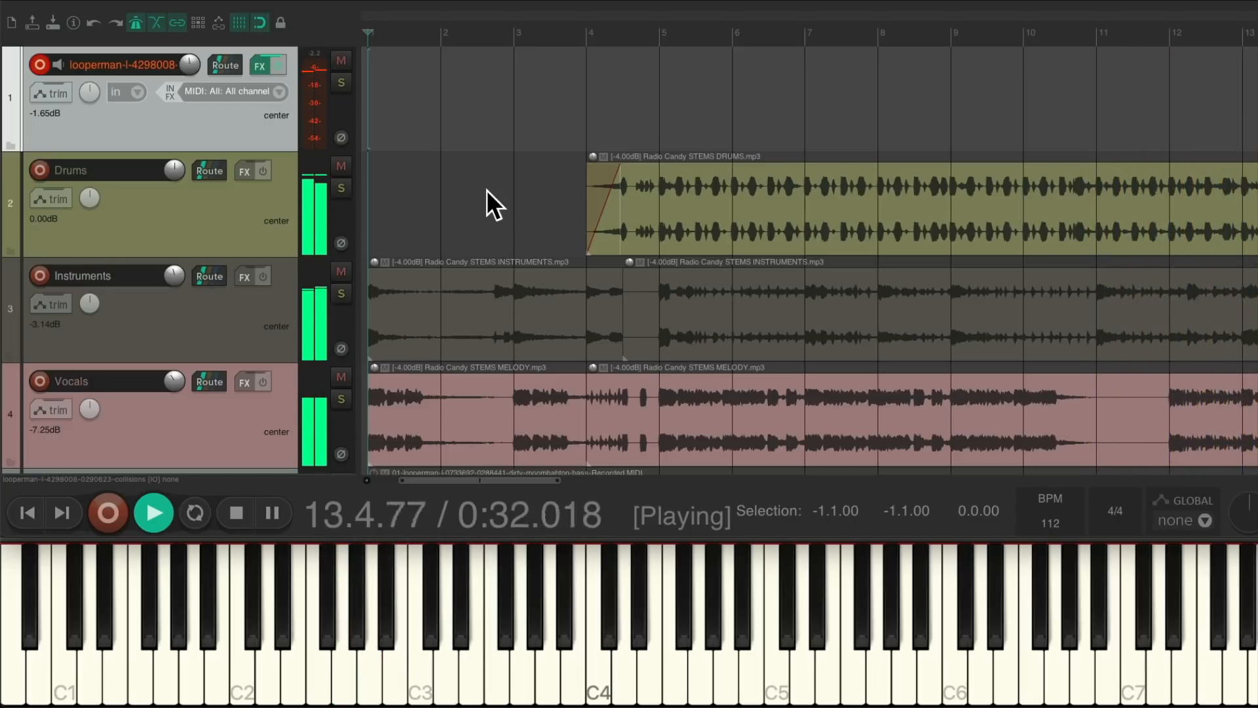
# Stop the playback and delete track 1 with the collisions bass instrument
pyautogui.press('space')
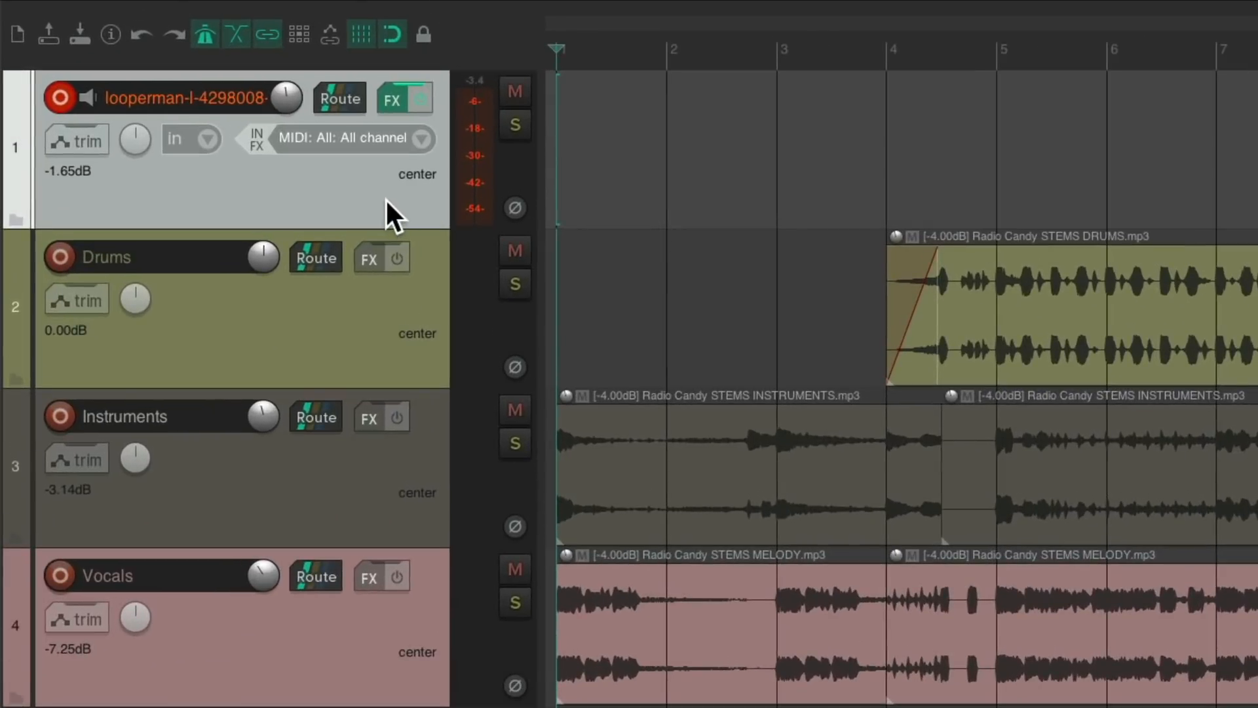
pyautogui.press('Delete')
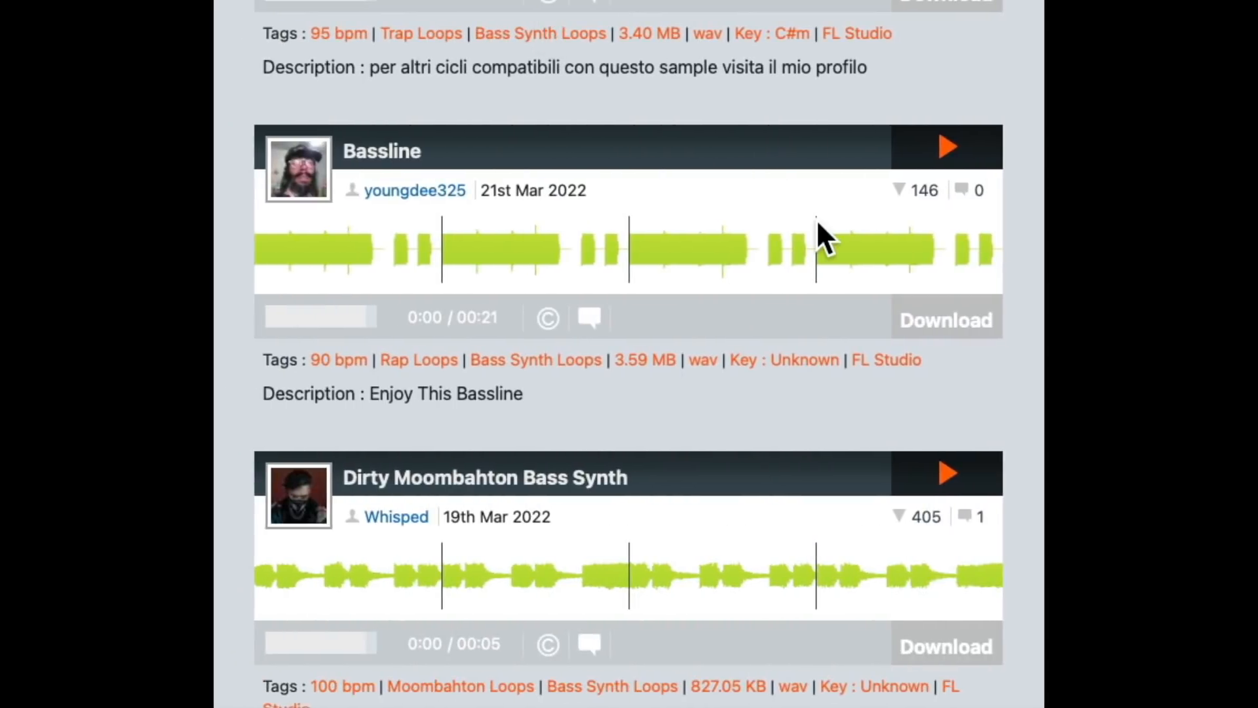
# Switch to the loop site's bass synth listing, preview the "Dirty Moombahton Bass" loop and download it
pyautogui.scroll(-1, 817, 222)
pyautogui.scroll(-5, 817, 223)
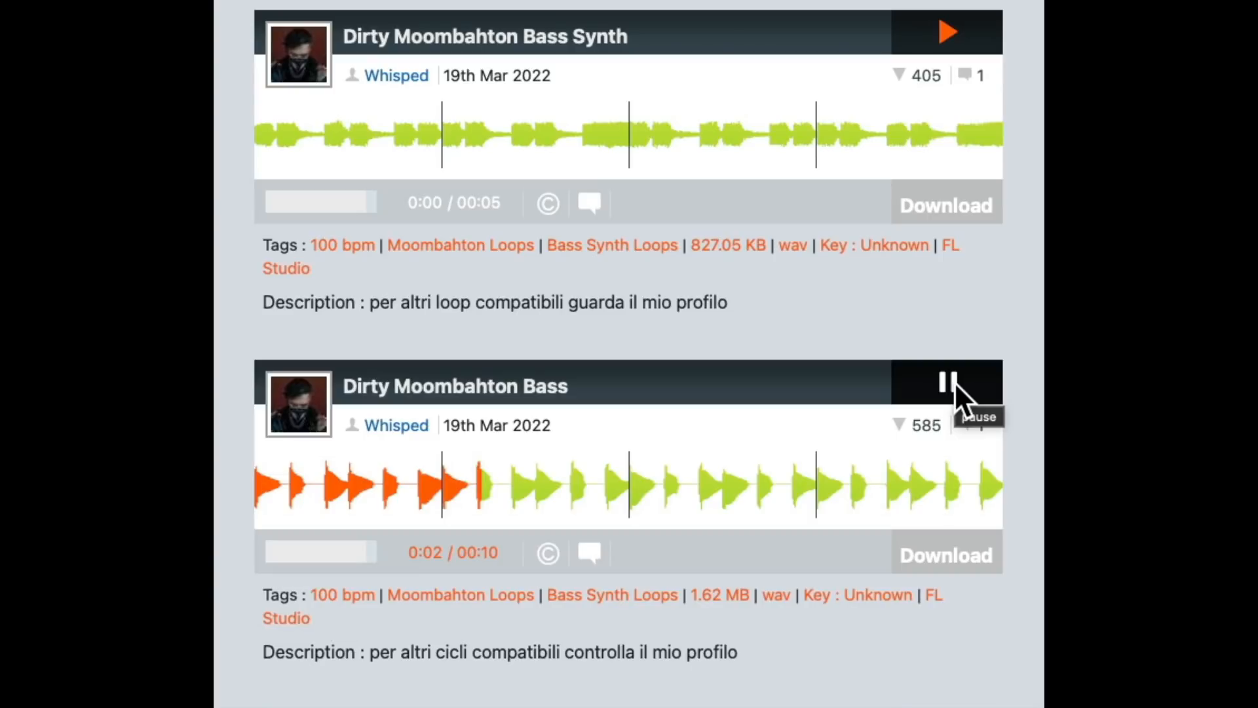
pyautogui.click(954, 381)
pyautogui.click(951, 557)
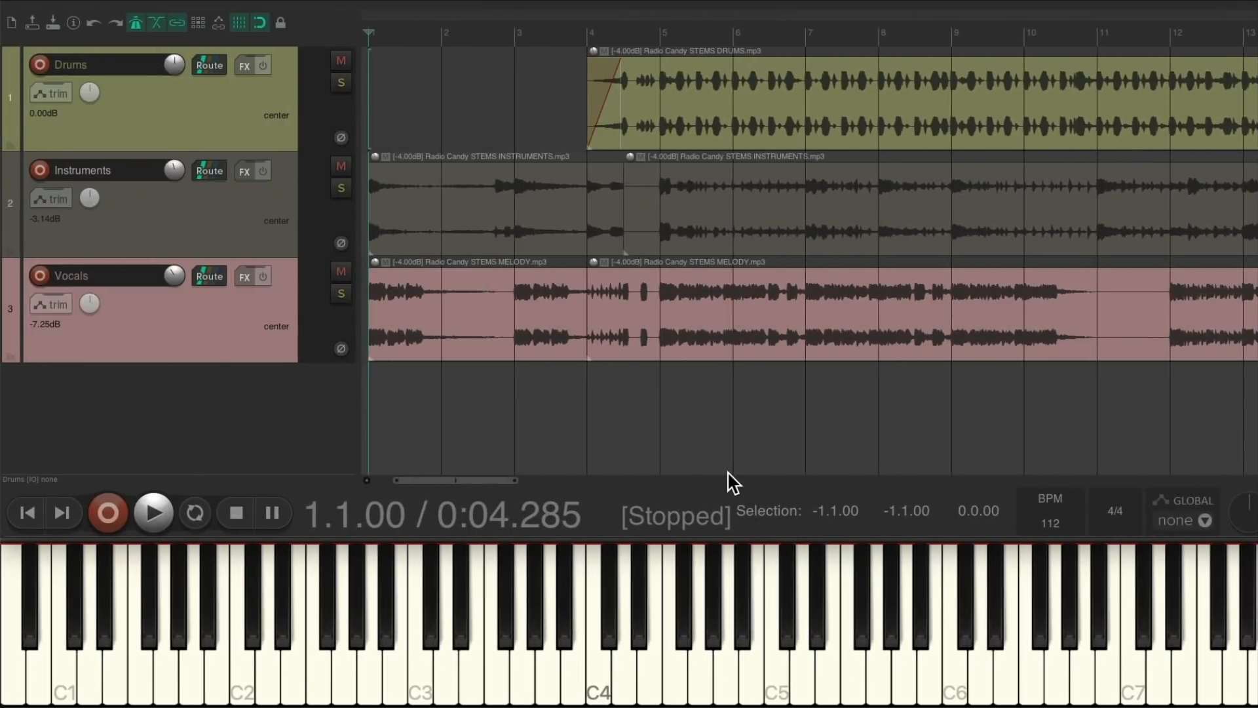
# In REAPER's Media Explorer, load the downloaded dirty-moombahton-bass.wav and select its third note, about 0.3 s long starting at 0.896 s
pyautogui.press('alt+super+x')
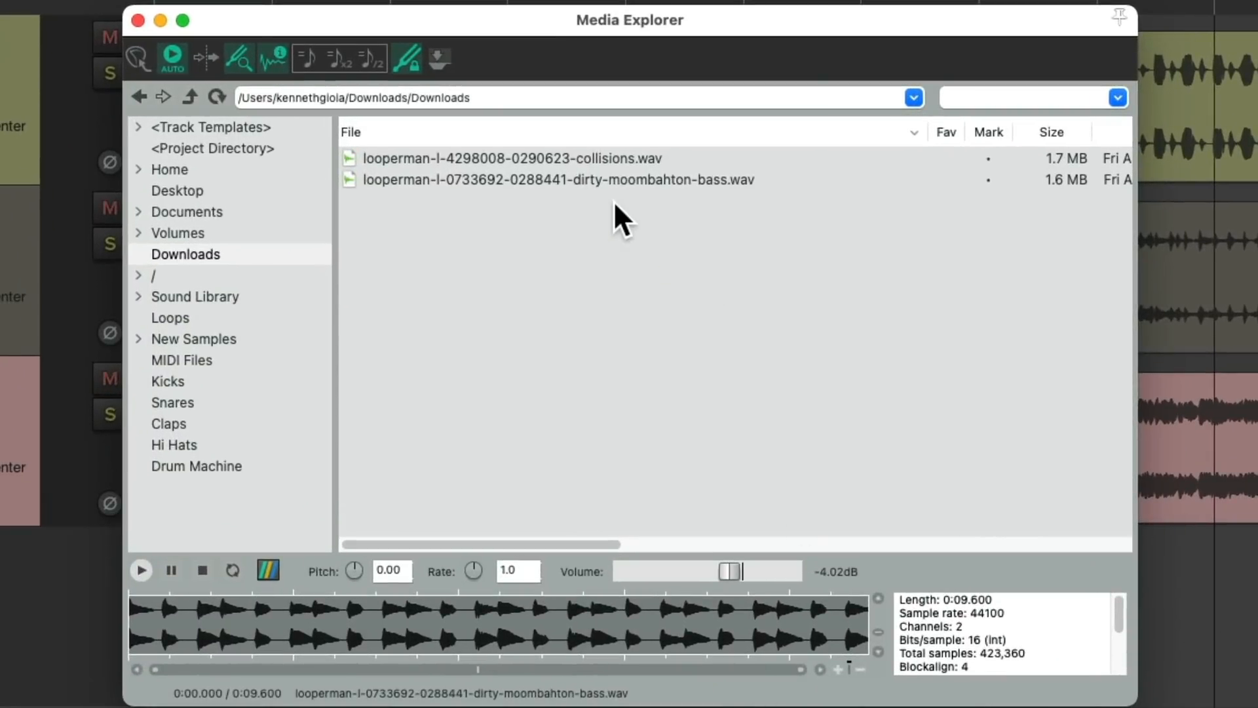
pyautogui.click(649, 178)
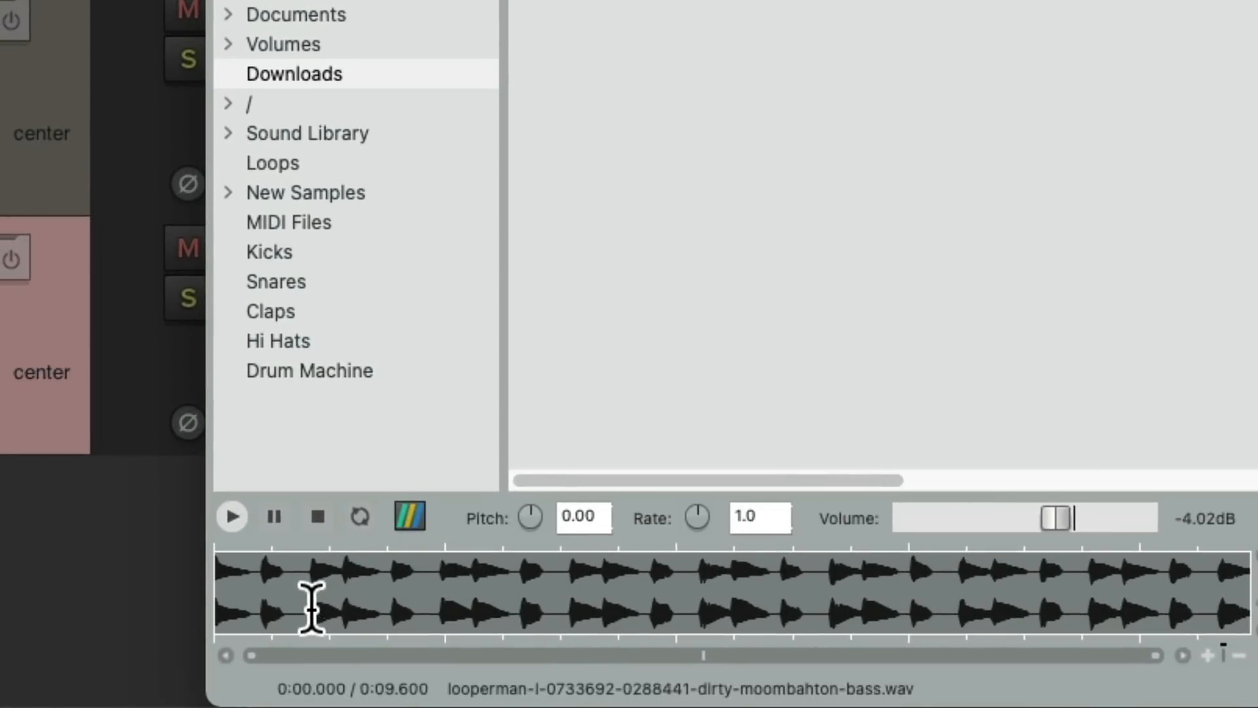
pyautogui.moveTo(308, 602); pyautogui.dragTo(342, 603)
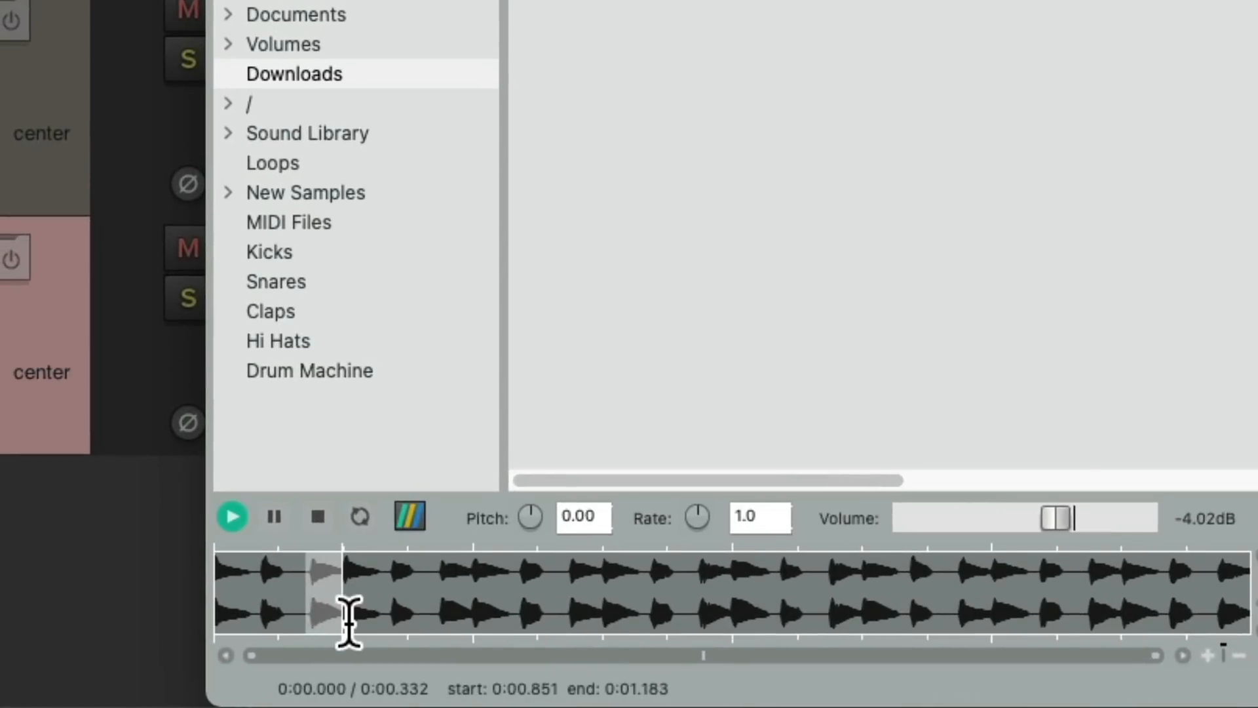
pyautogui.scroll(10, 326, 617)
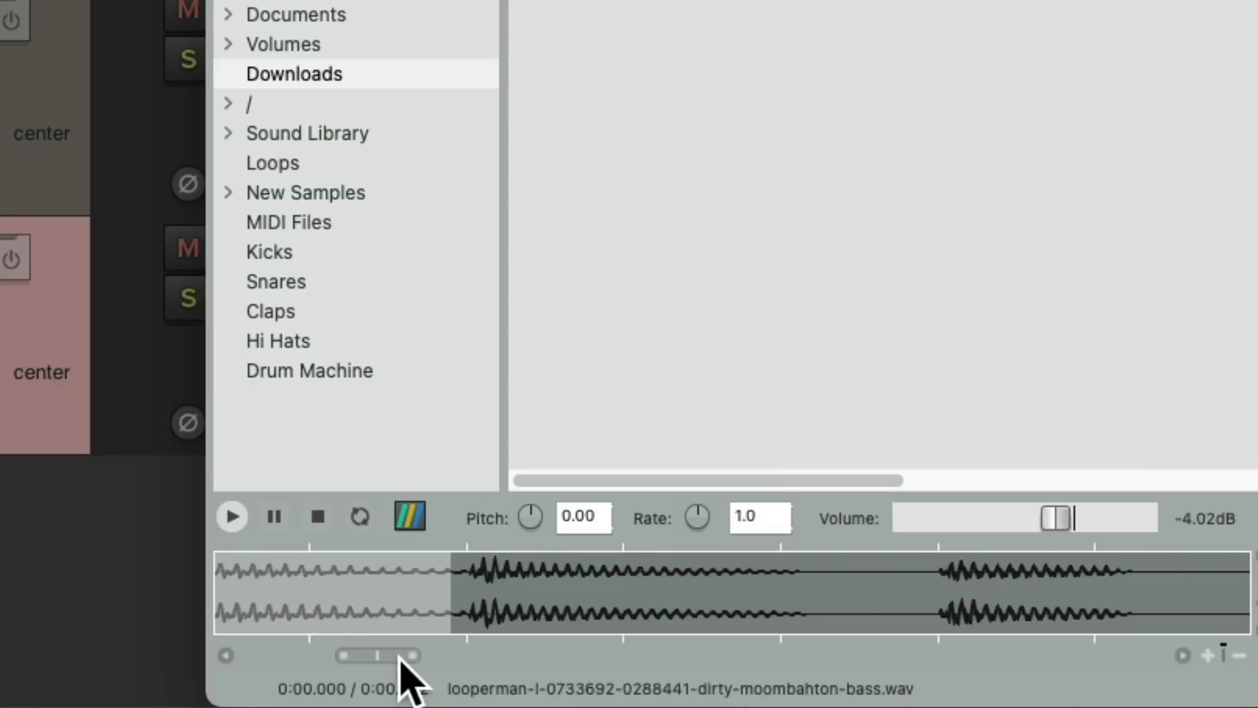
pyautogui.moveTo(400, 657); pyautogui.dragTo(377, 659)
pyautogui.moveTo(351, 617); pyautogui.dragTo(395, 618)
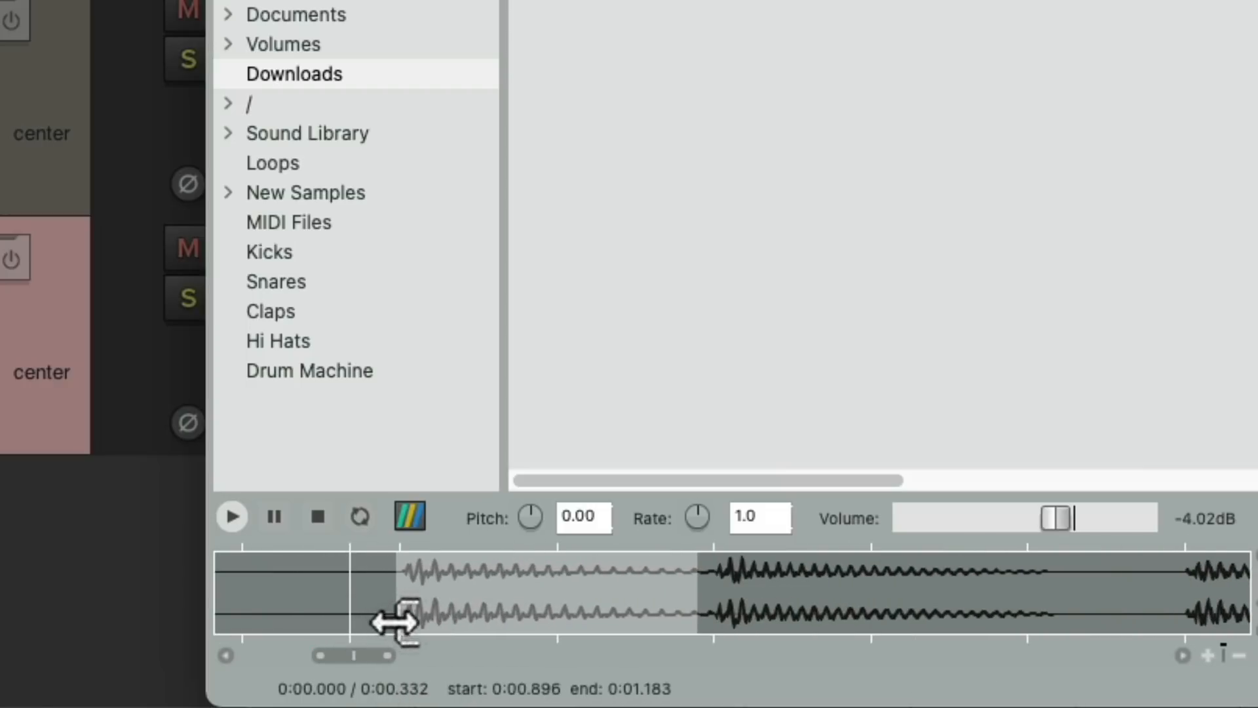
pyautogui.moveTo(698, 599); pyautogui.dragTo(713, 611)
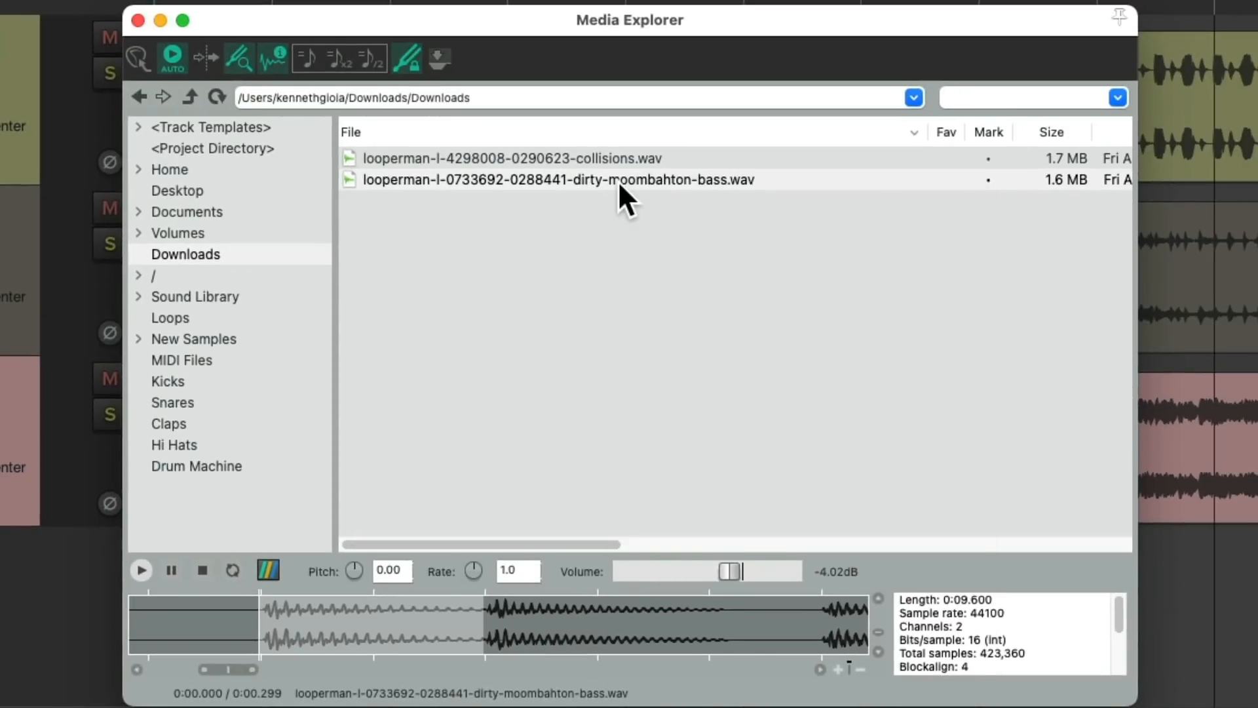
# Insert the selected note of dirty-moombahton-bass.wav into a sample player on a new track and open the sampler's settings
pyautogui.rightClick(620, 182)
pyautogui.moveTo(633, 297)
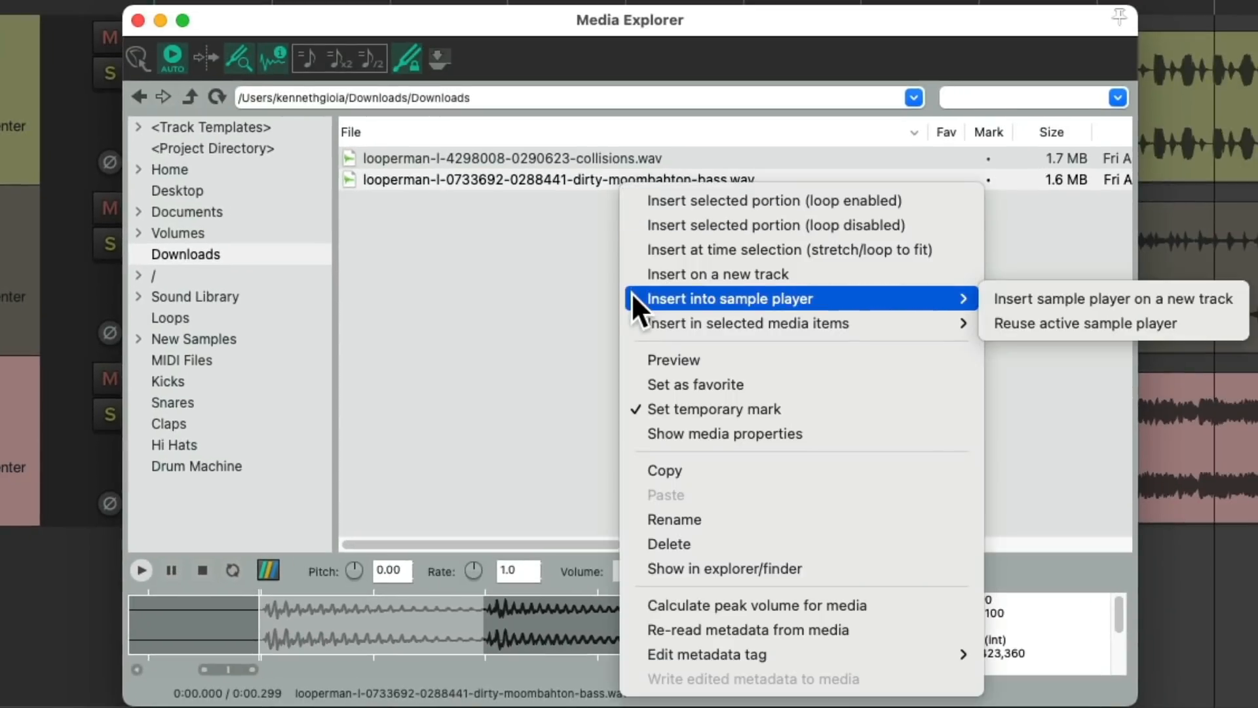
pyautogui.click(1213, 302)
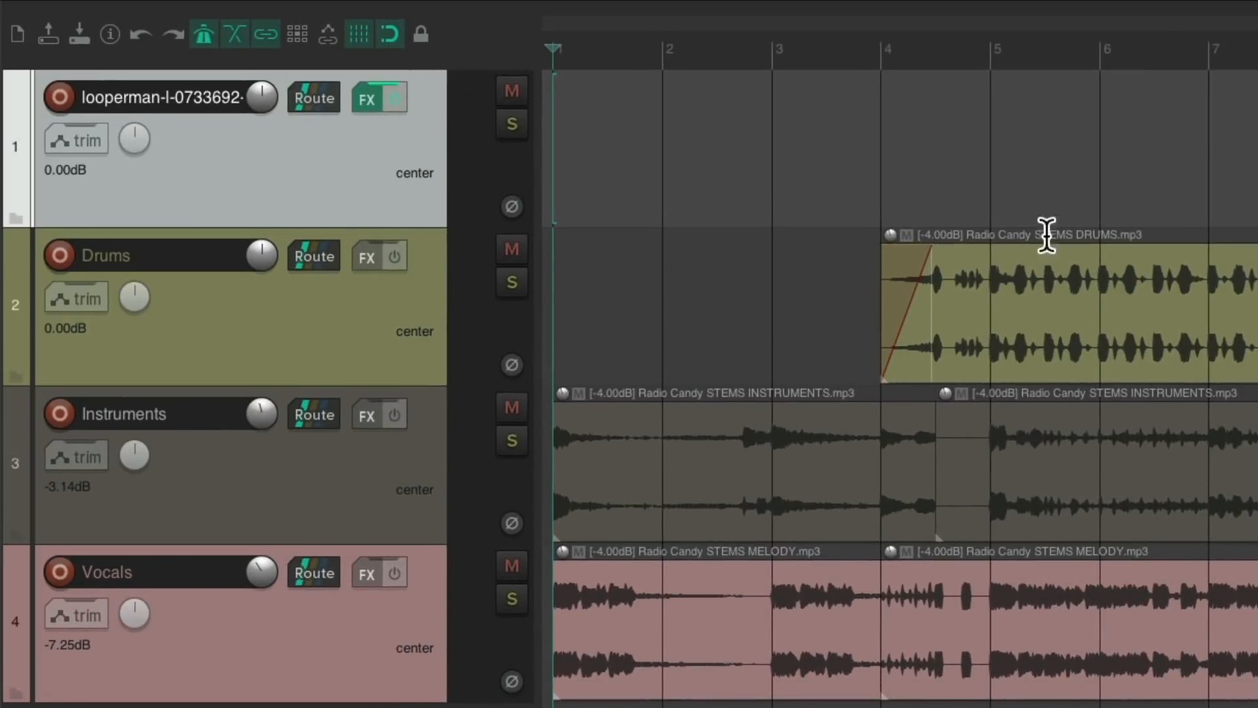
pyautogui.click(367, 101)
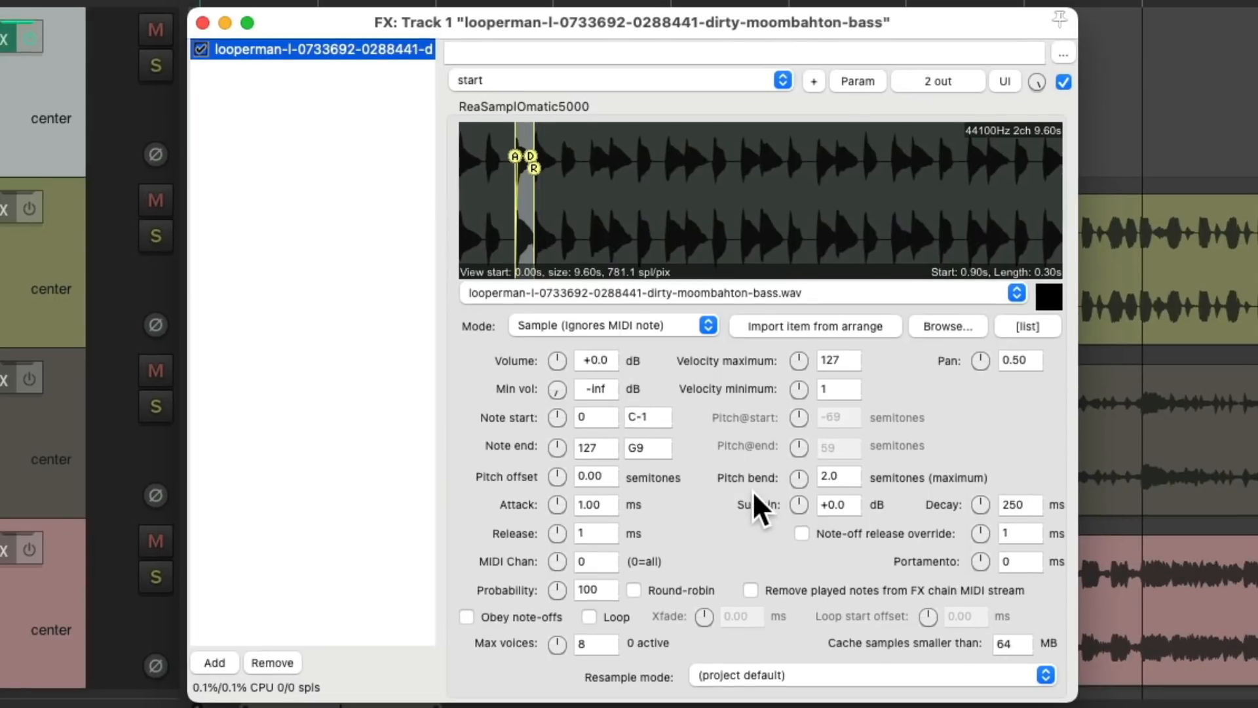
pyautogui.click(1044, 292)
pyautogui.click(1042, 292)
pyautogui.click(1042, 292)
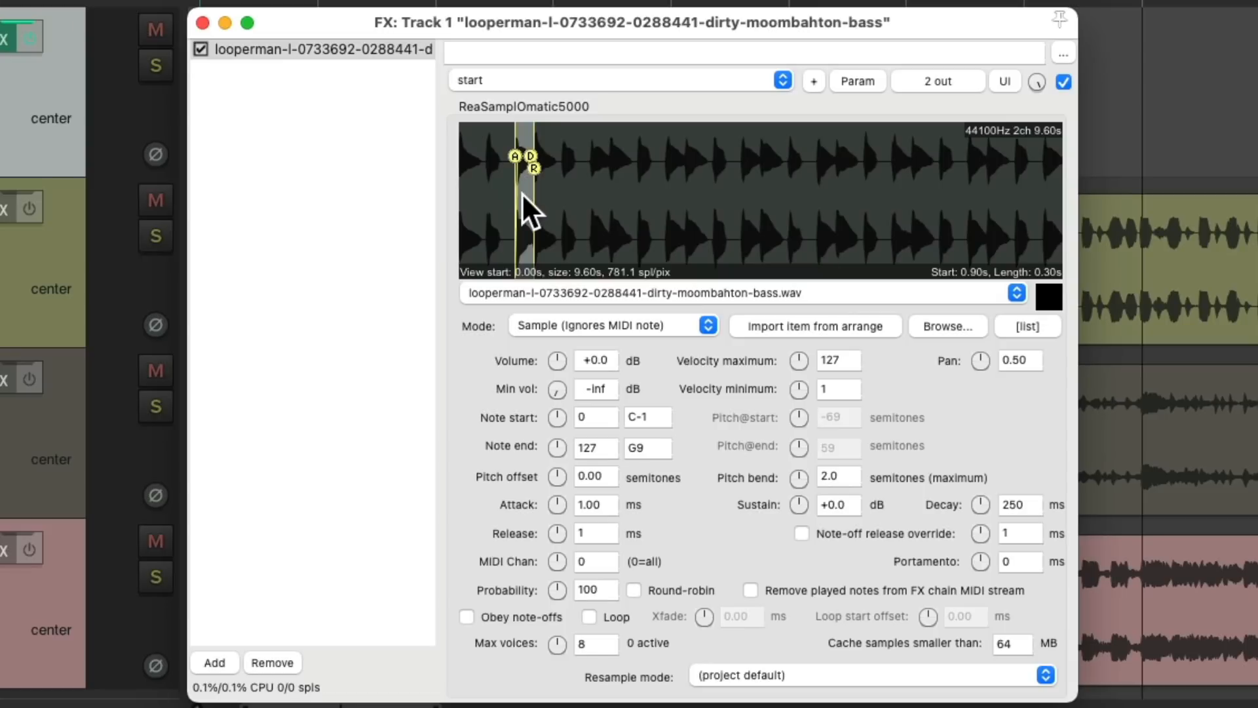
# Set the sampler's release to 34 ms, make it obey note-offs, and switch its mode to Note (Semitone shifted)
pyautogui.scroll(15, 524, 198)
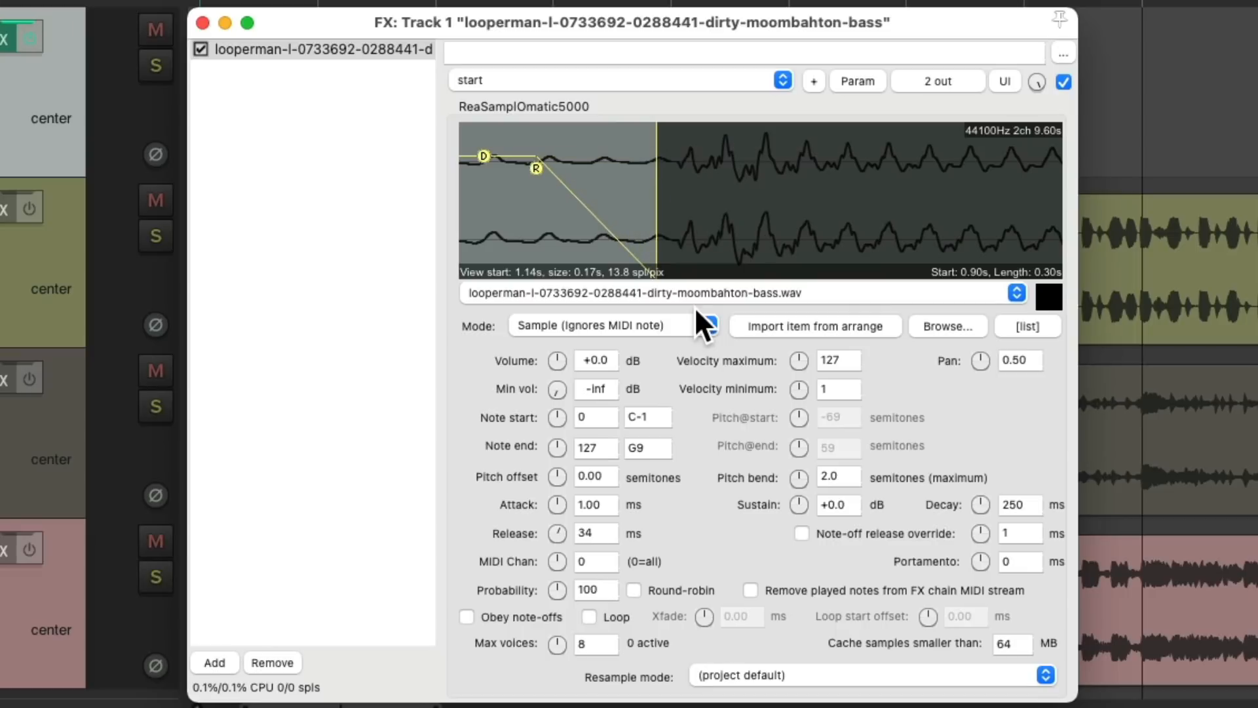
pyautogui.click(1046, 296)
pyautogui.click(466, 617)
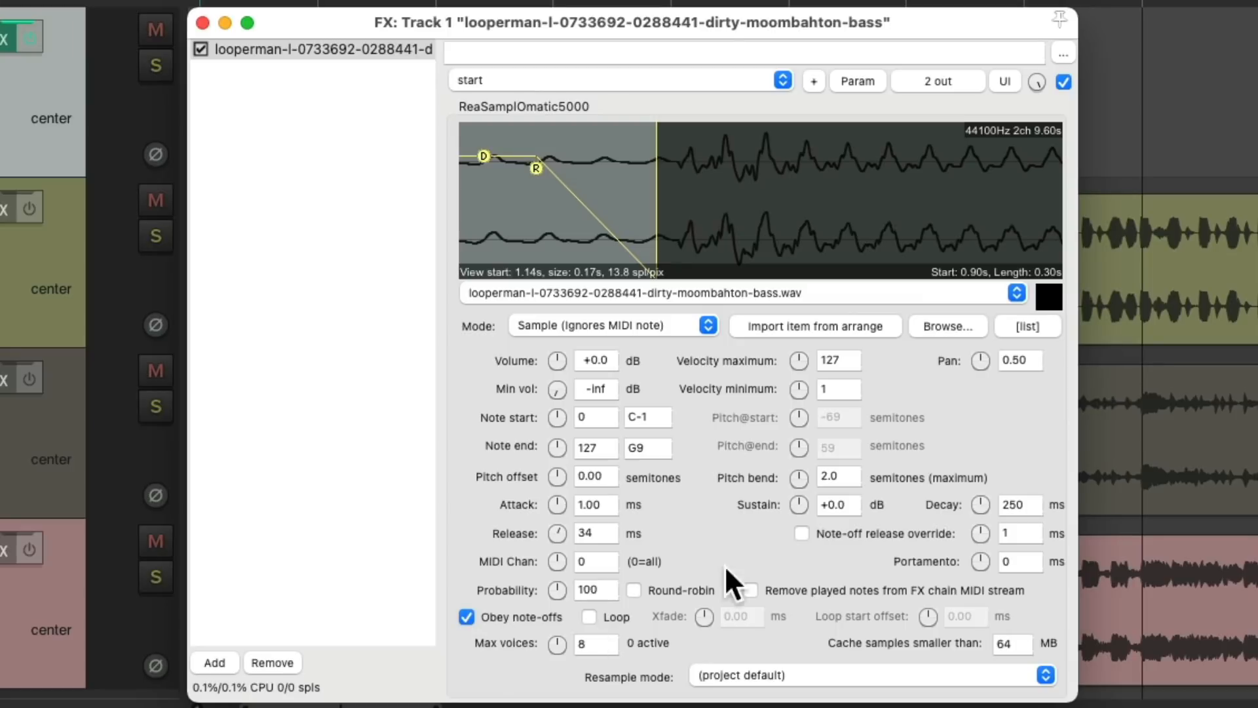
pyautogui.click(679, 324)
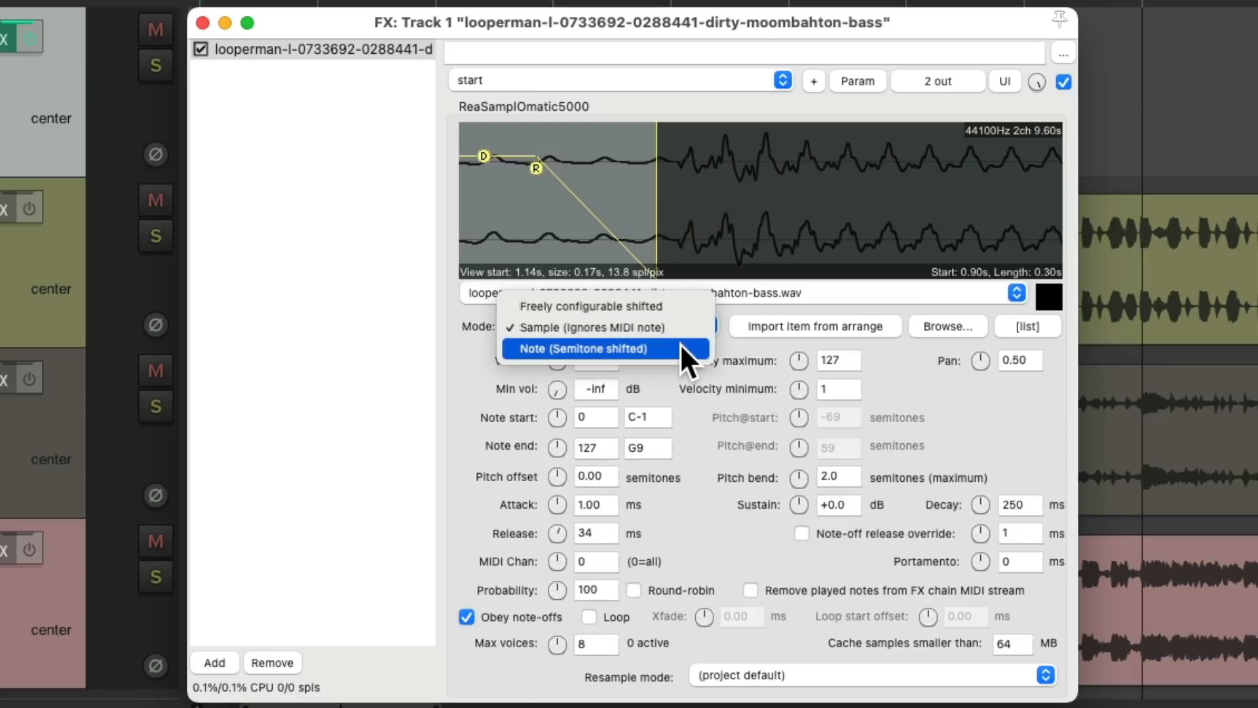
pyautogui.click(680, 348)
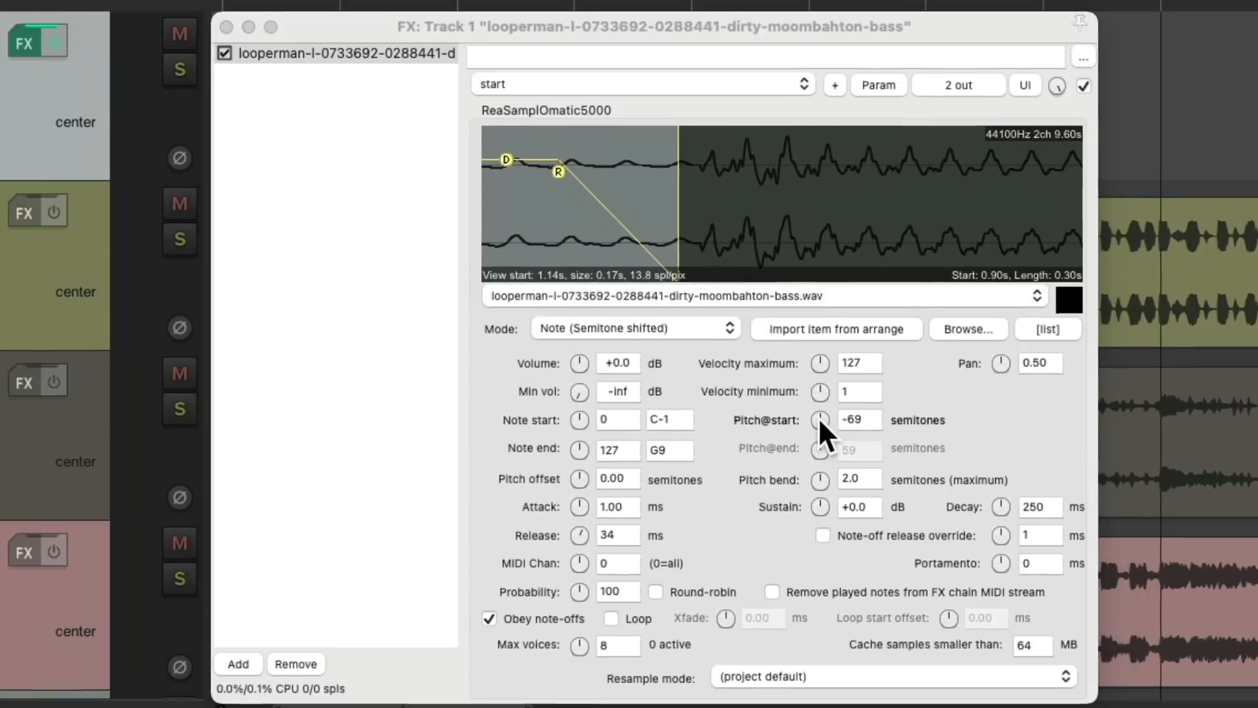
# Record-arm track 1 for MIDI playing and set the sampler's start pitch to -43 semitones
pyautogui.click(234, 97)
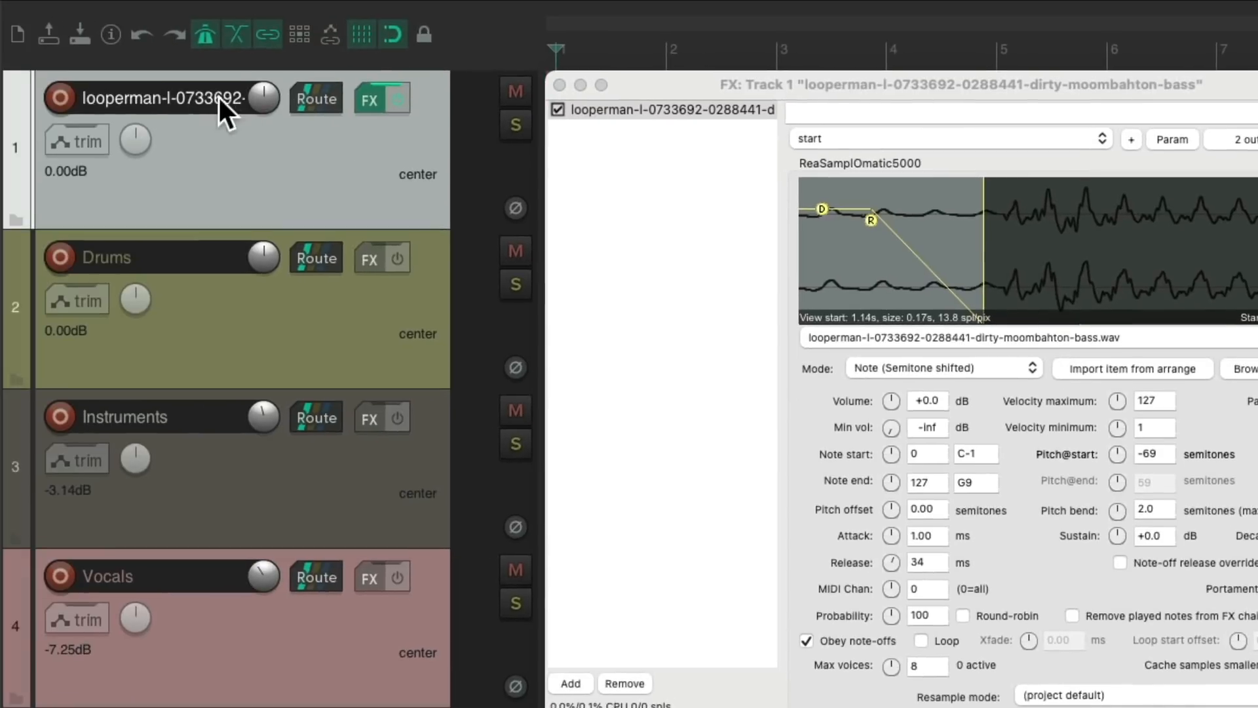
pyautogui.click(53, 98)
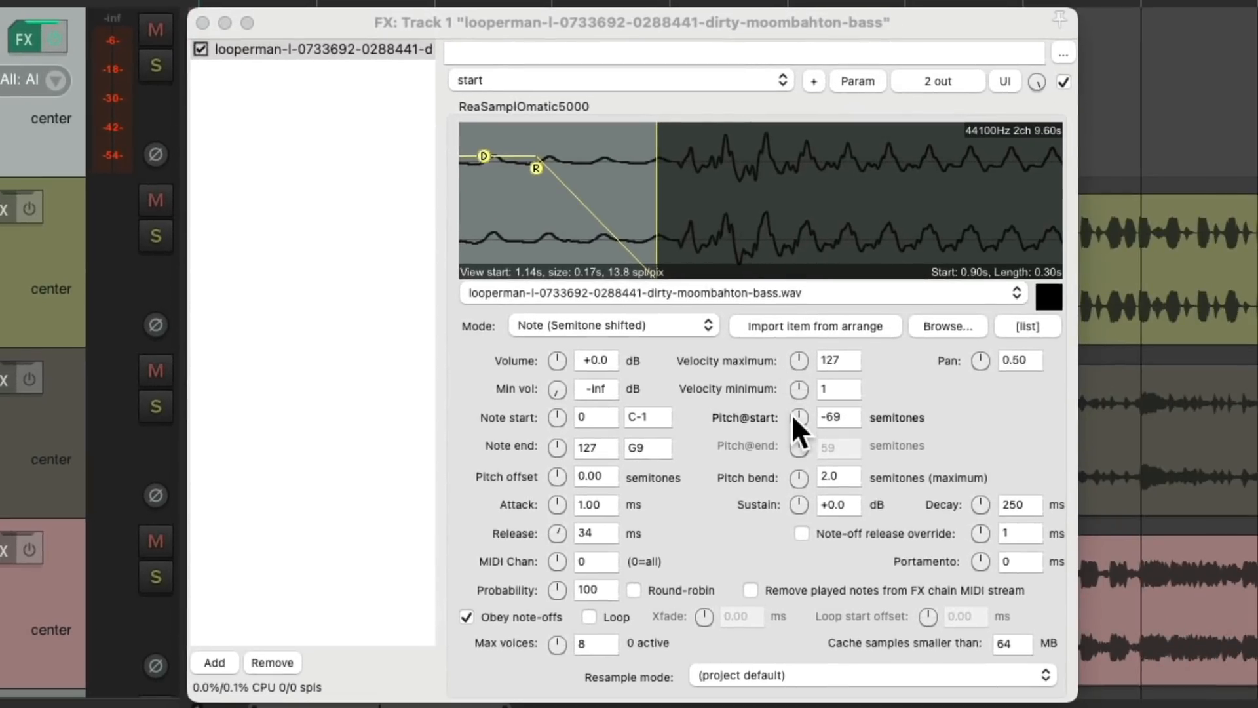
pyautogui.moveTo(792, 415); pyautogui.dragTo(797, 418)
pyautogui.scroll(-1, 797, 418)
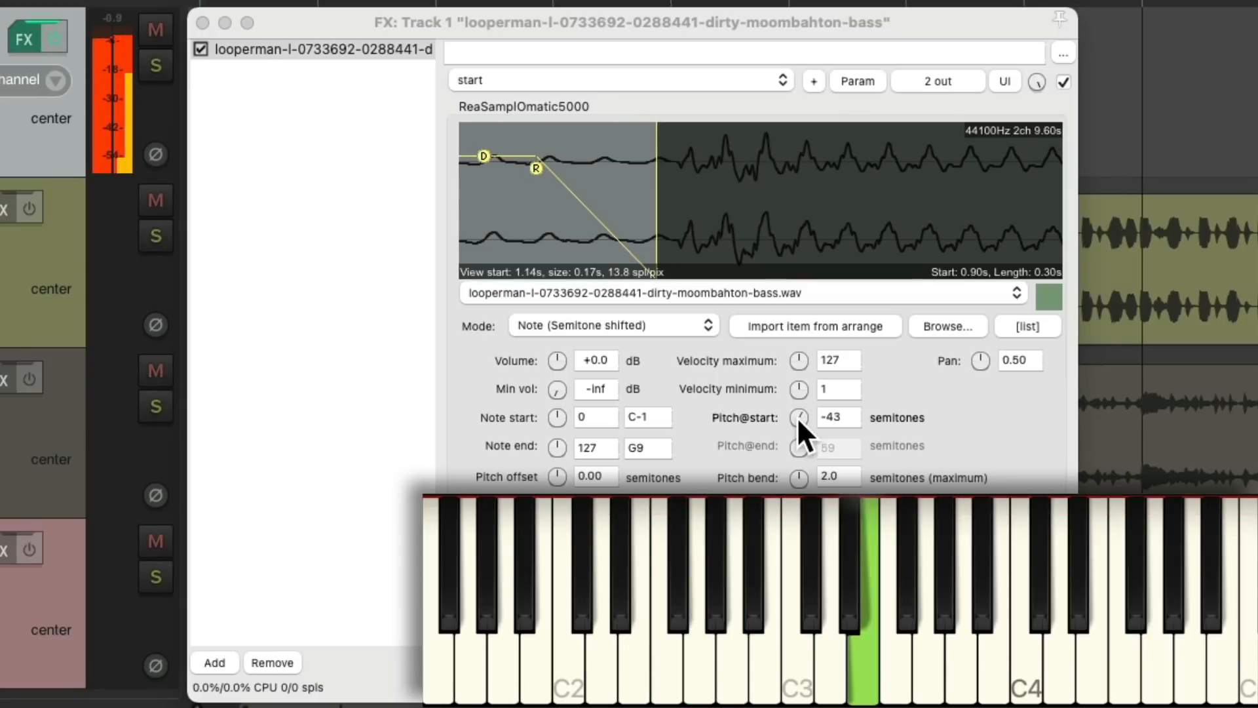
# Add ReaTune to track 1 as a tuning reference and set the sampler's start pitch to -48 semitones
pyautogui.doubleClick(315, 150)
pyautogui.write('reatune')
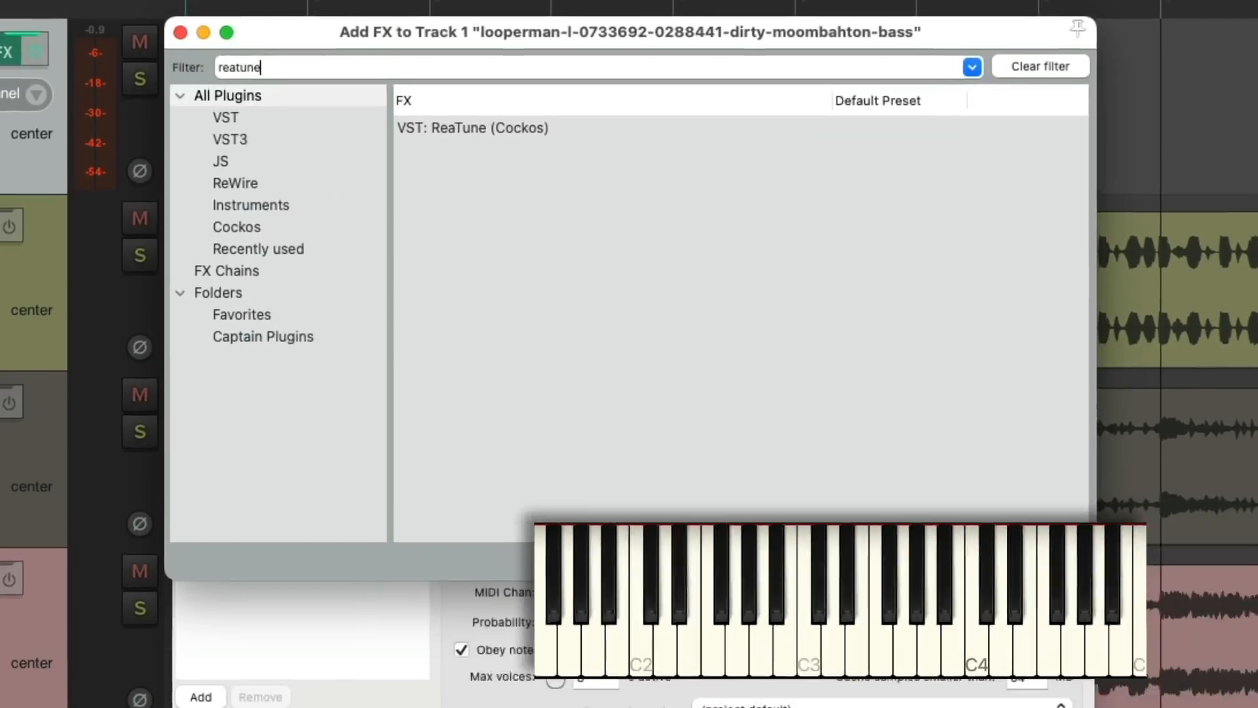
pyautogui.doubleClick(434, 171)
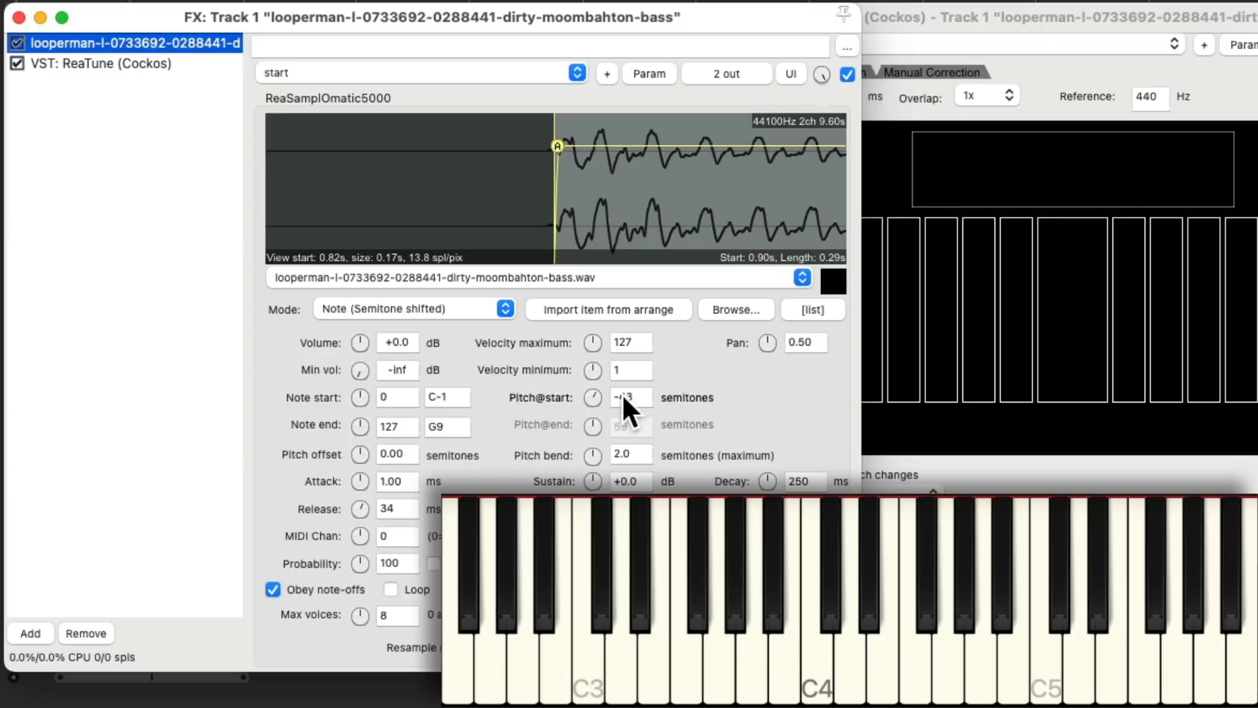
pyautogui.moveTo(591, 398); pyautogui.dragTo(591, 395)
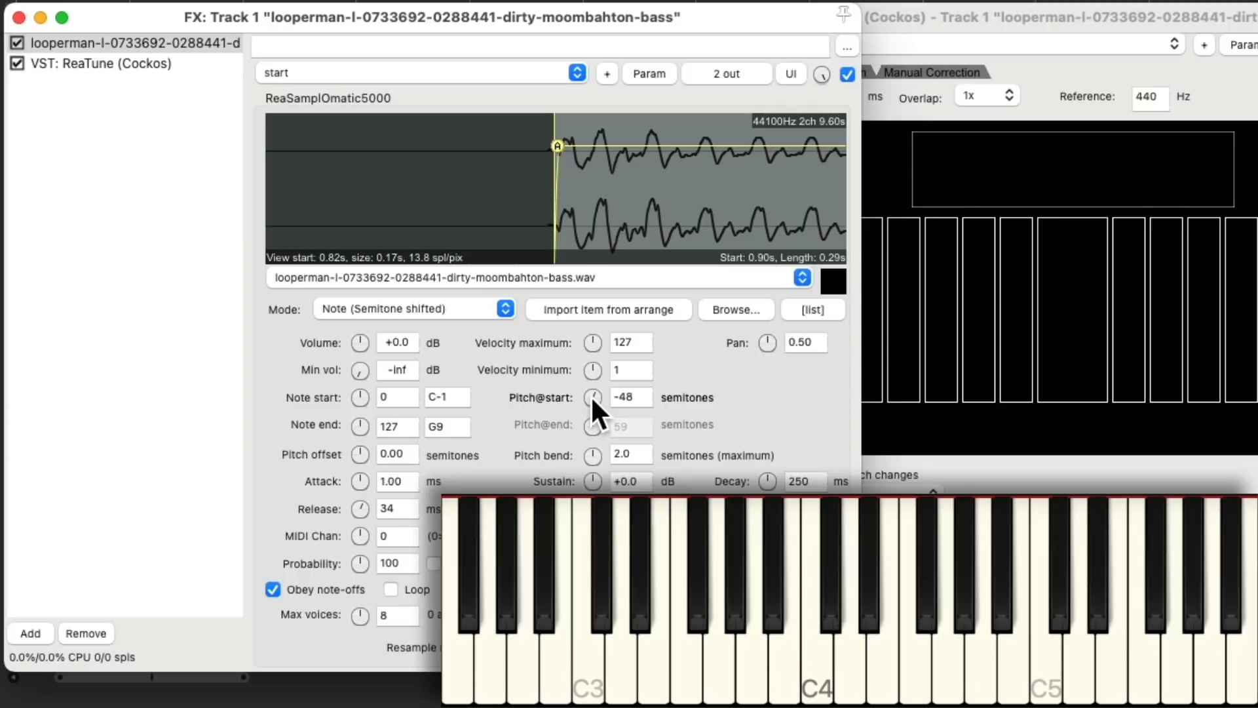
# Close the effects window and audition the tuned bass against the song, stopping playback at the end
pyautogui.click(18, 17)
pyautogui.press('space')
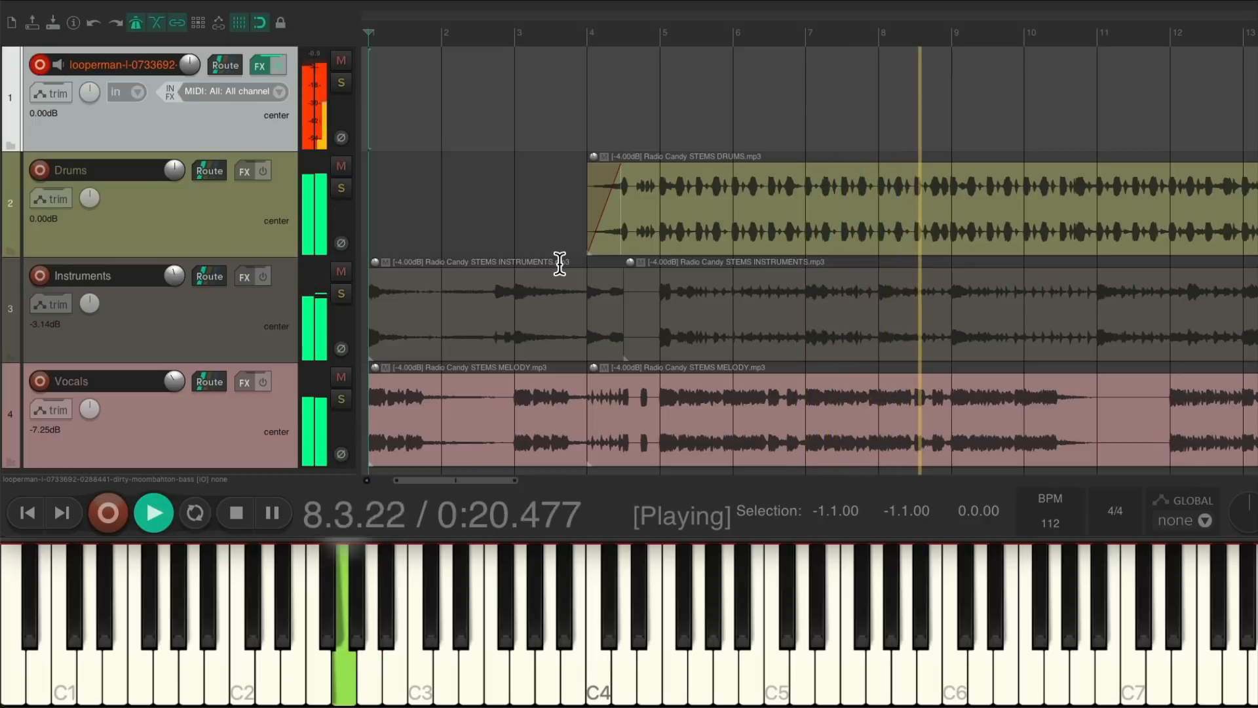
pyautogui.press('space')
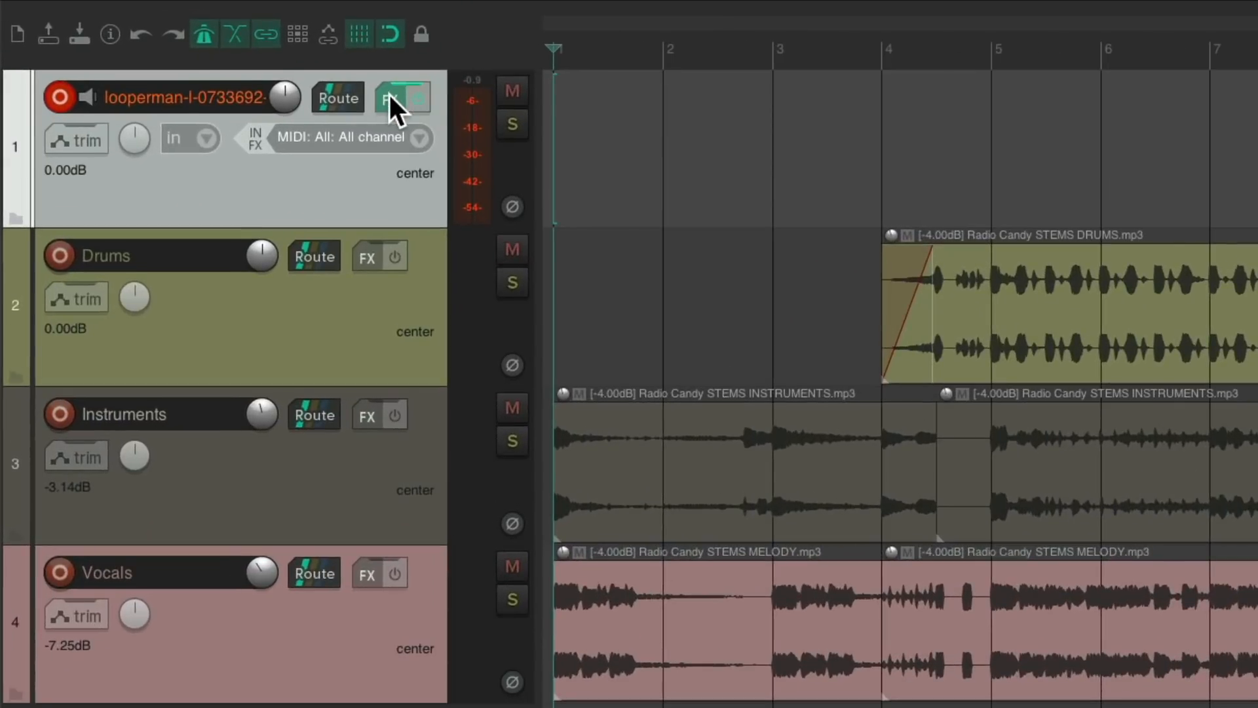
# Layer ReaSynth on track 1 with sawtooth mix at 1.00 and tuning at -1200 cents, and lower its volume
pyautogui.click(259, 66)
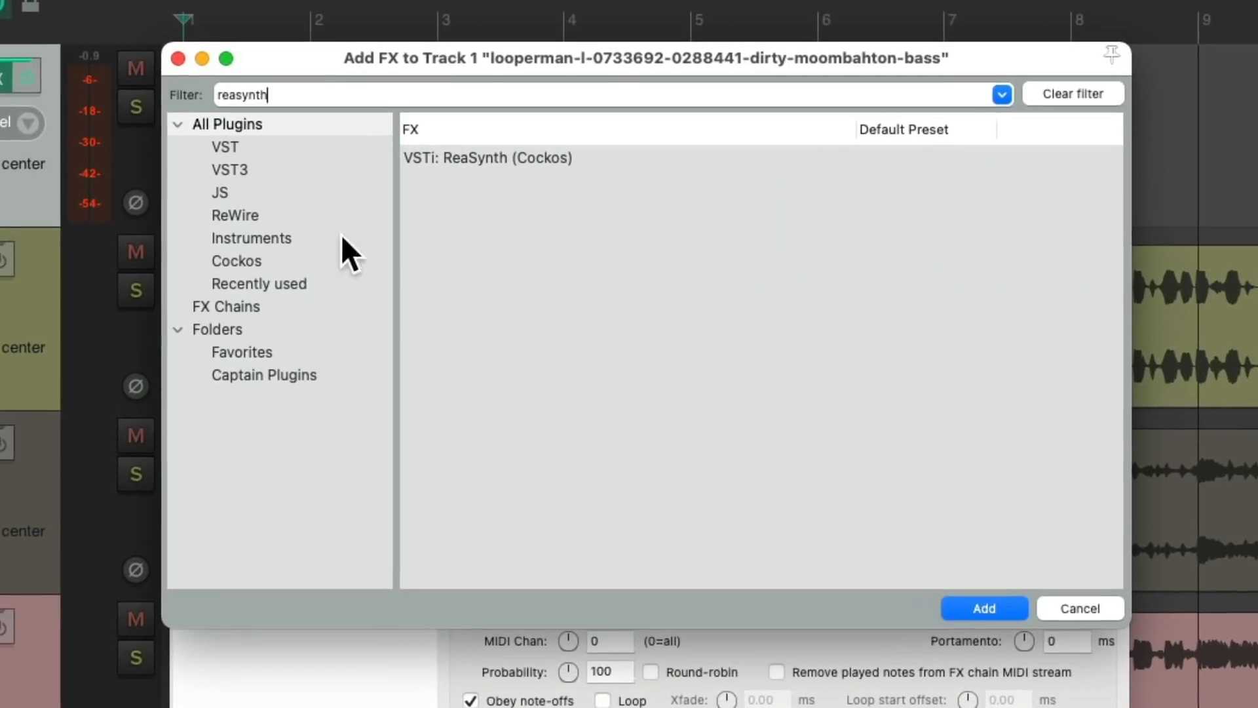
pyautogui.doubleClick(517, 161)
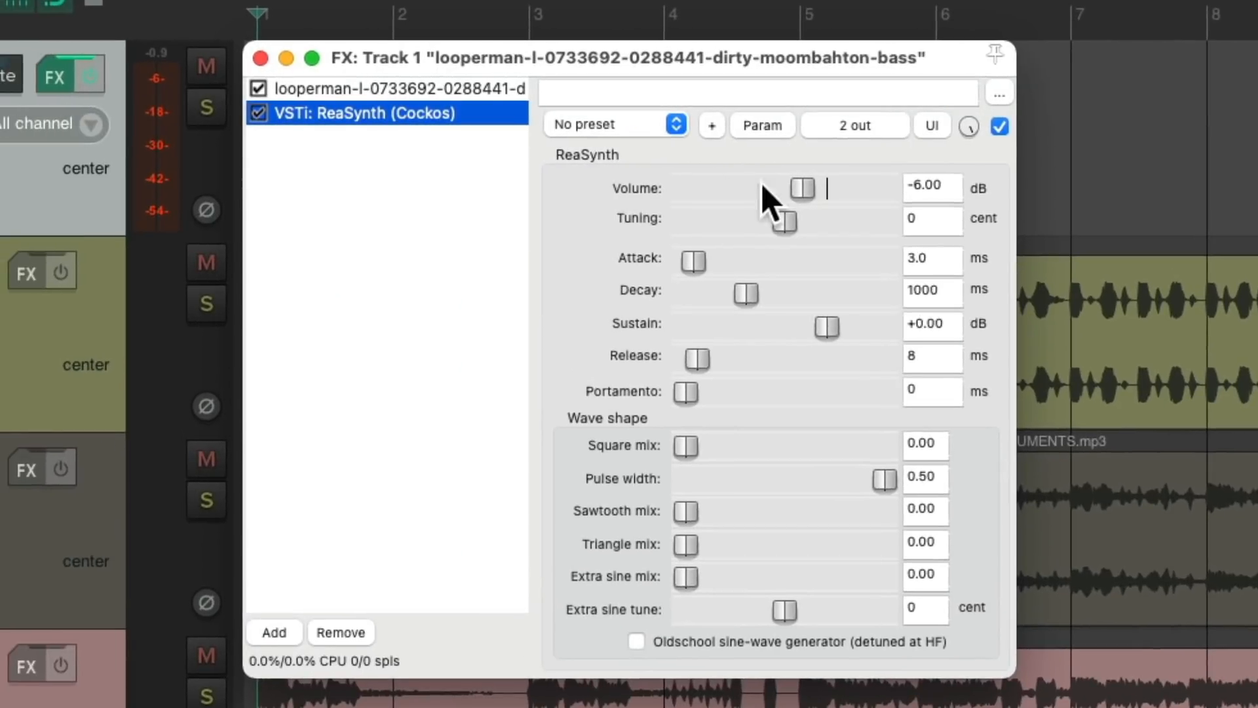
pyautogui.moveTo(690, 513); pyautogui.dragTo(929, 510)
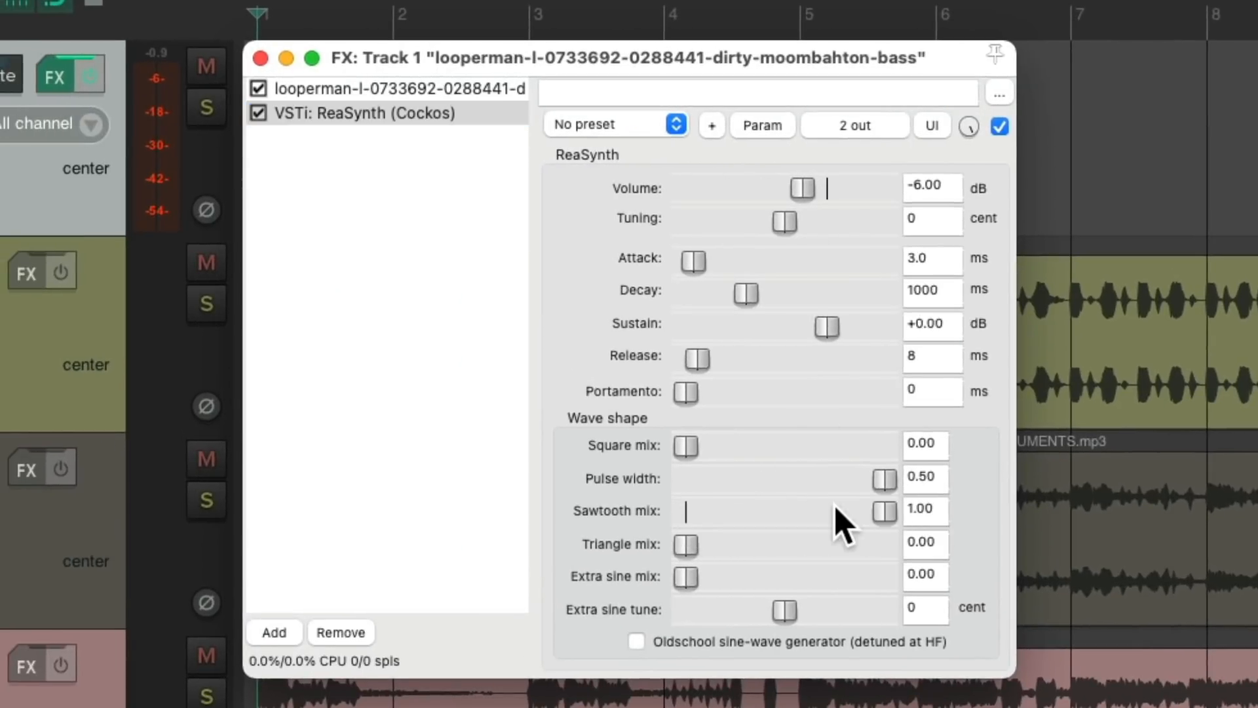
pyautogui.moveTo(763, 196); pyautogui.dragTo(760, 197)
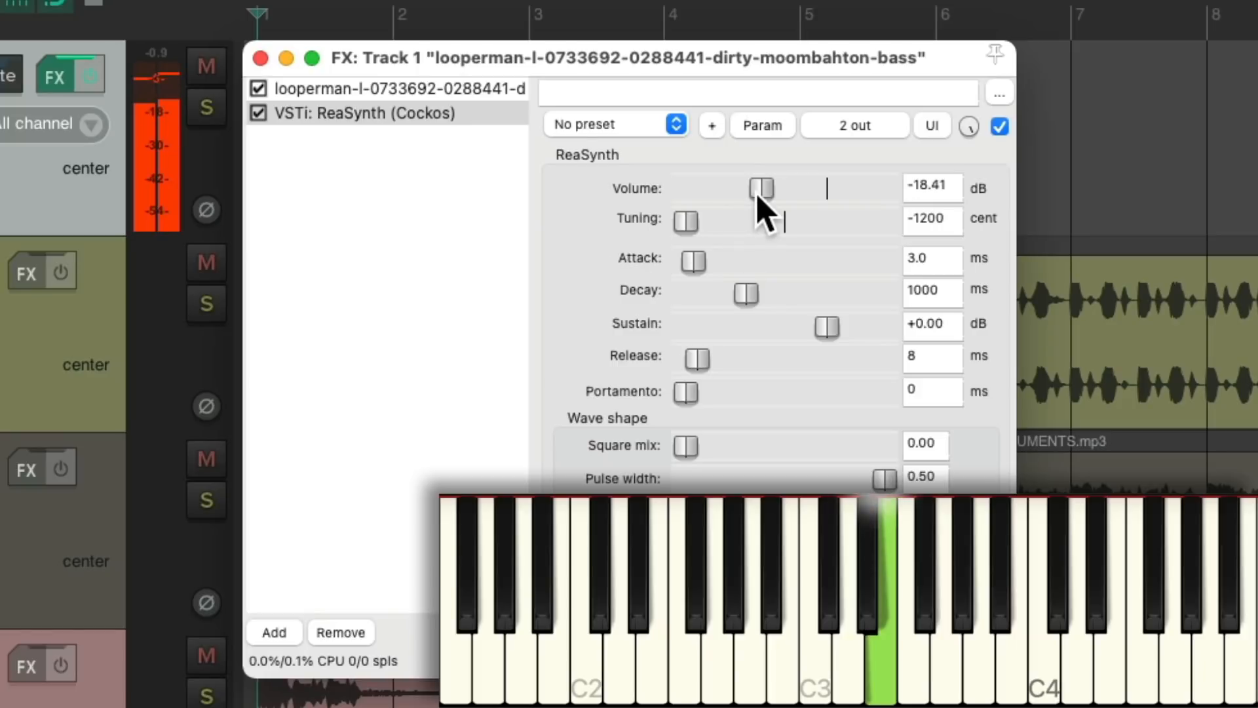
pyautogui.moveTo(718, 200)
pyautogui.mouseDown()
pyautogui.moveTo(736, 190)
pyautogui.moveTo(720, 194)
pyautogui.mouseUp()
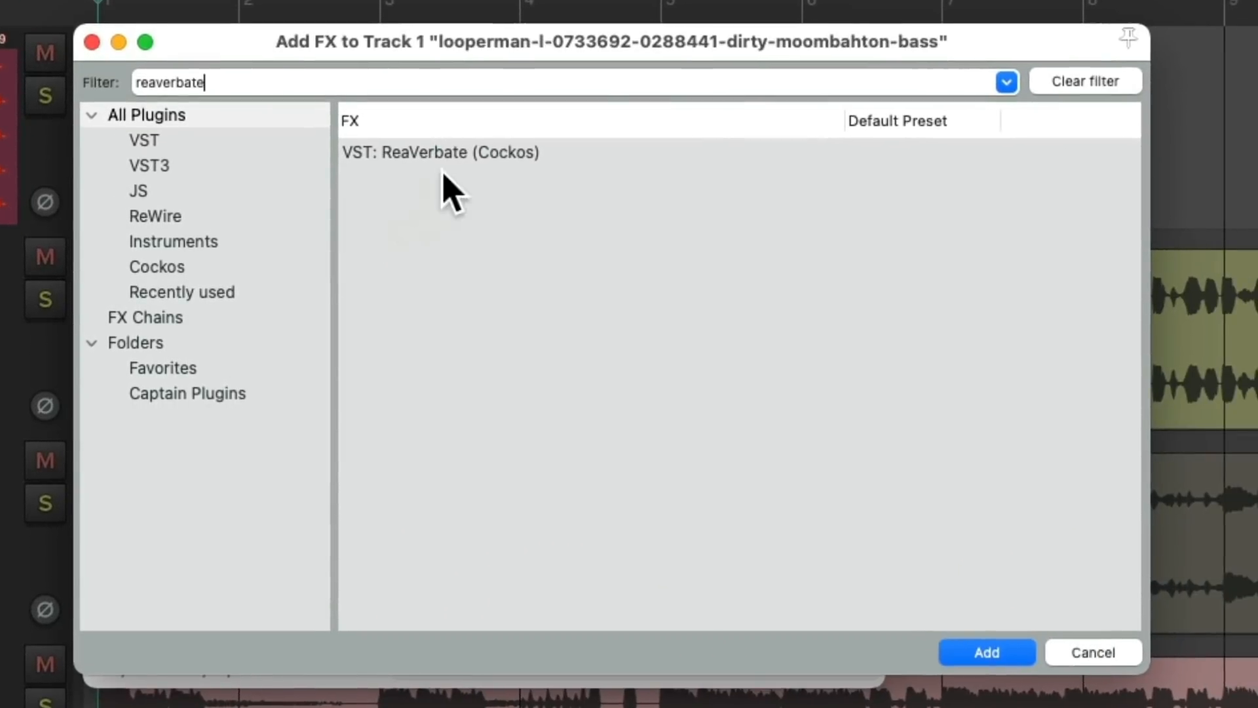
# Add ReaVerbate to track 1 with the dry level at +0.0 and the wet level at -6.1
pyautogui.doubleClick(478, 160)
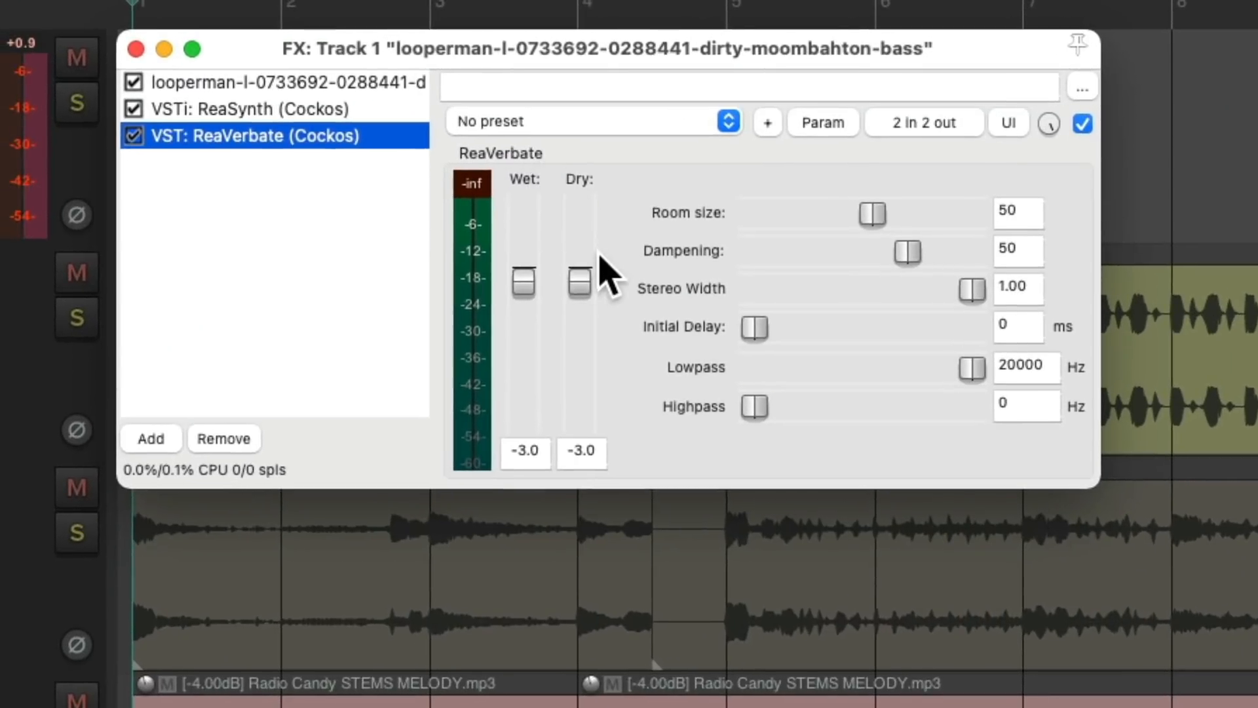
pyautogui.click(561, 270)
pyautogui.moveTo(524, 320); pyautogui.dragTo(524, 323)
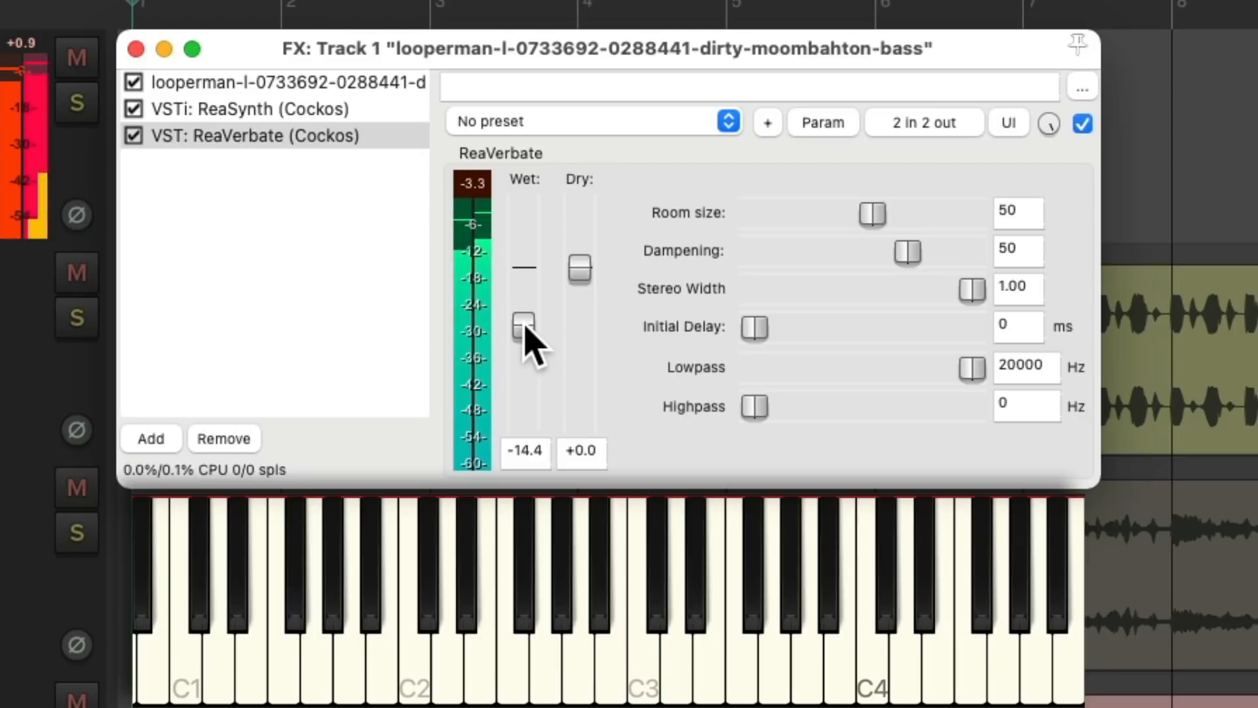
pyautogui.moveTo(525, 325); pyautogui.dragTo(528, 294)
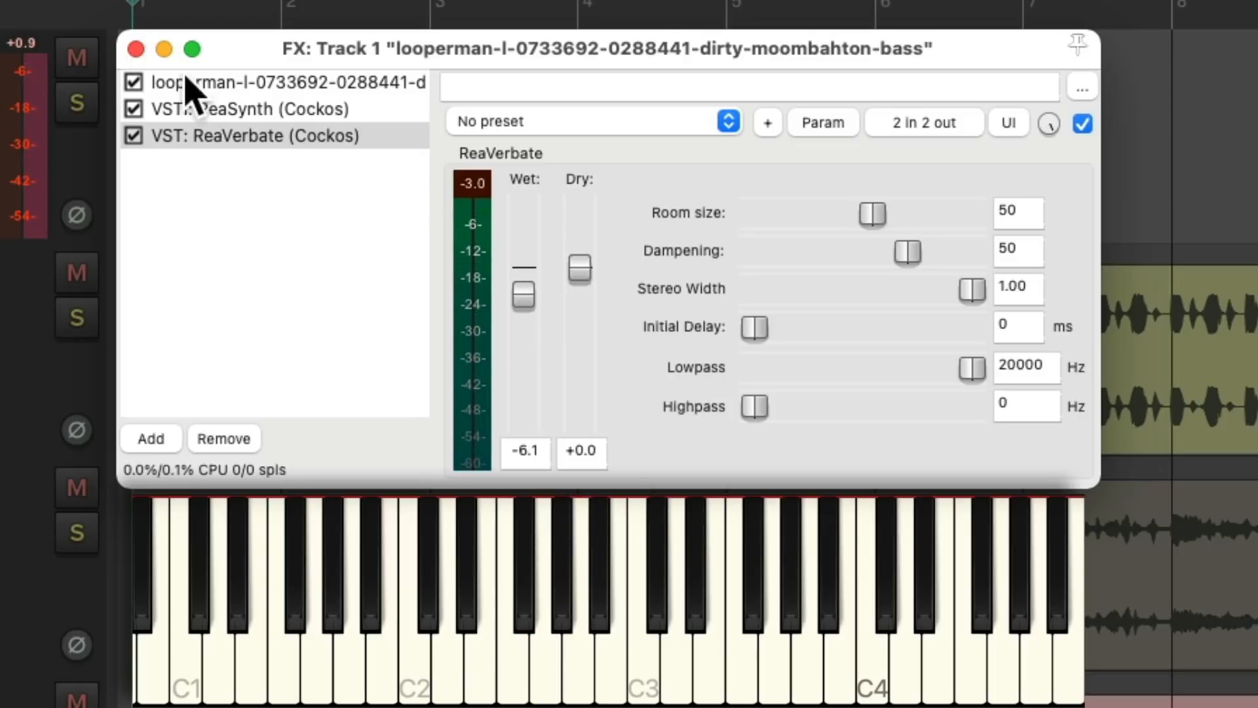
# Close the effects window and audition the layered bass with reverb along with the song, stopping playback at the end
pyautogui.click(136, 49)
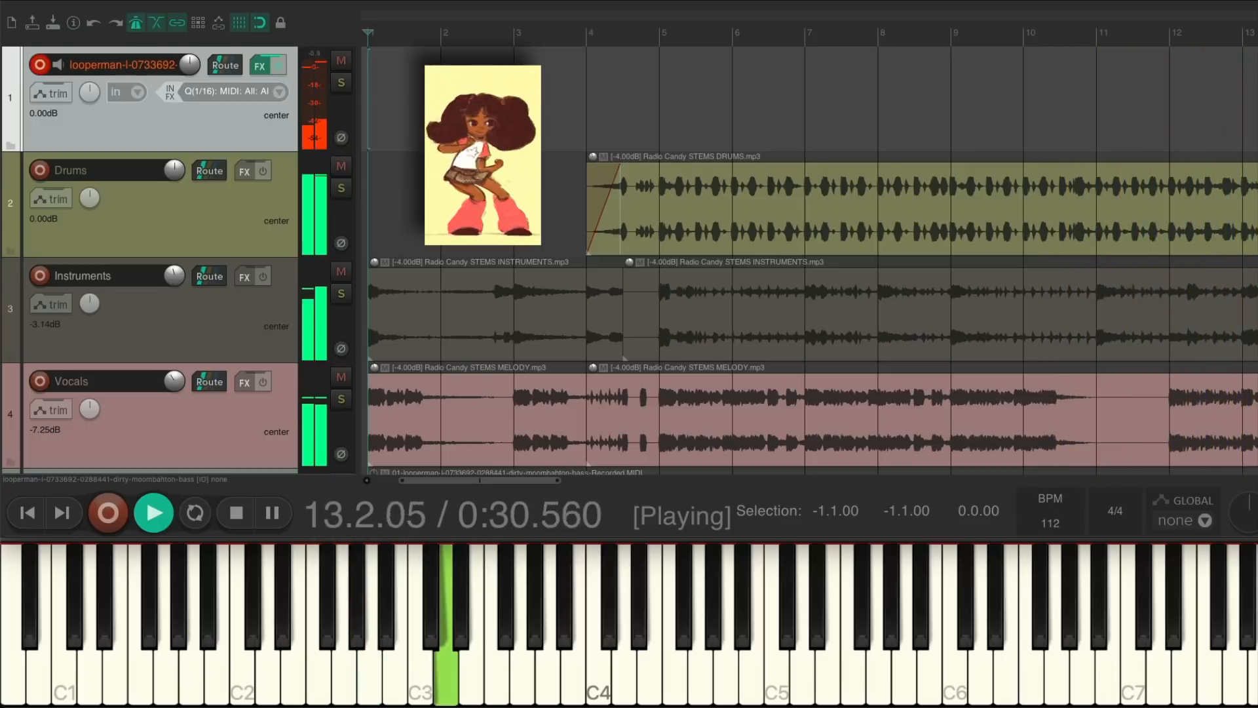
pyautogui.press('space')
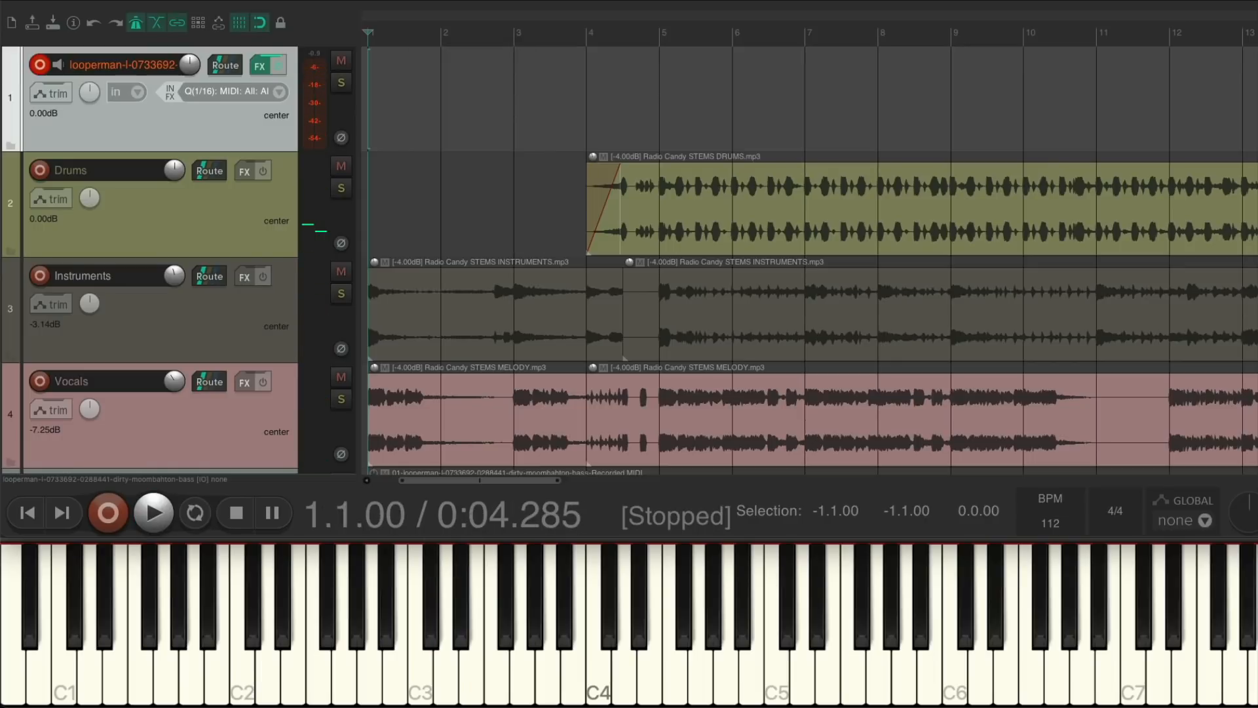